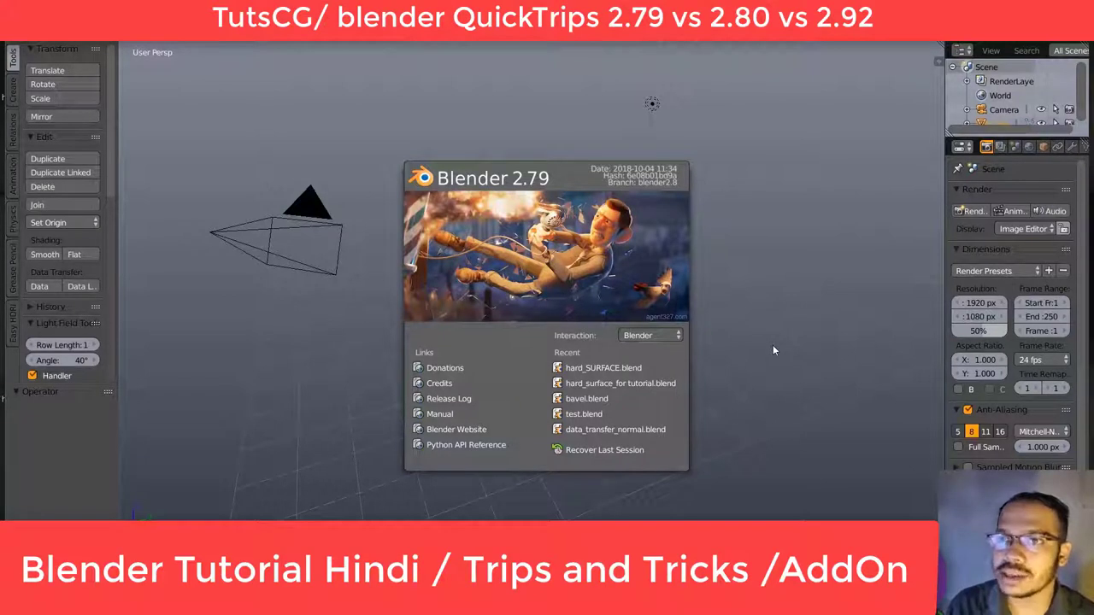
- Switch from Blender 2.79 to the browser showing the Google home page
{"action": "key", "text": "alt+Tab"}
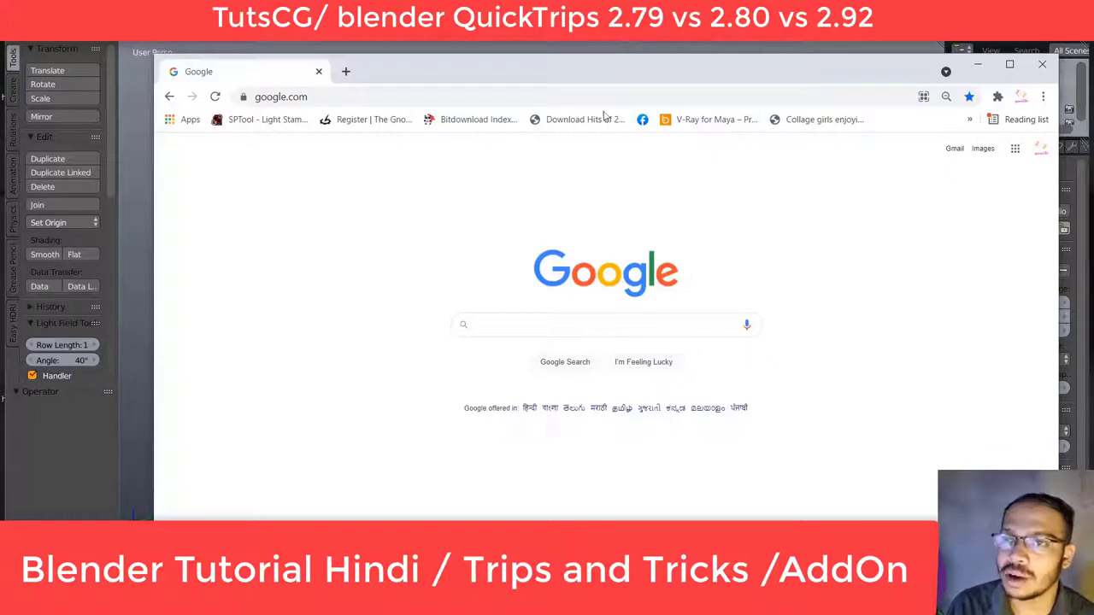
- Search Google for 'uv squares addon download', open the UvSquares GitHub repository and request its ZIP
{"action": "left_click", "coordinate": [536, 323]}
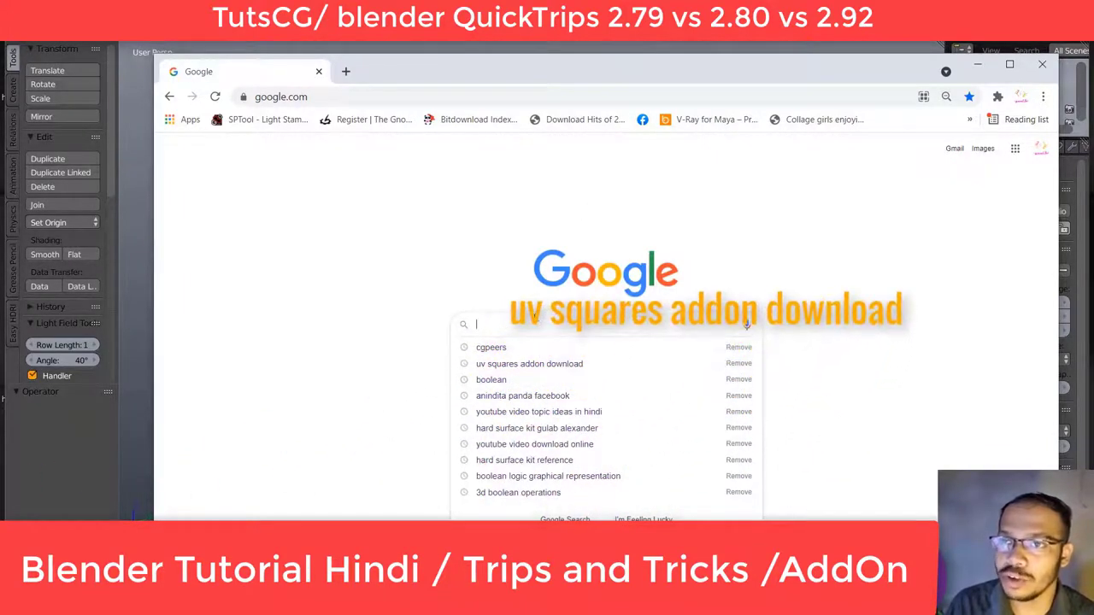
{"action": "left_click", "coordinate": [561, 364]}
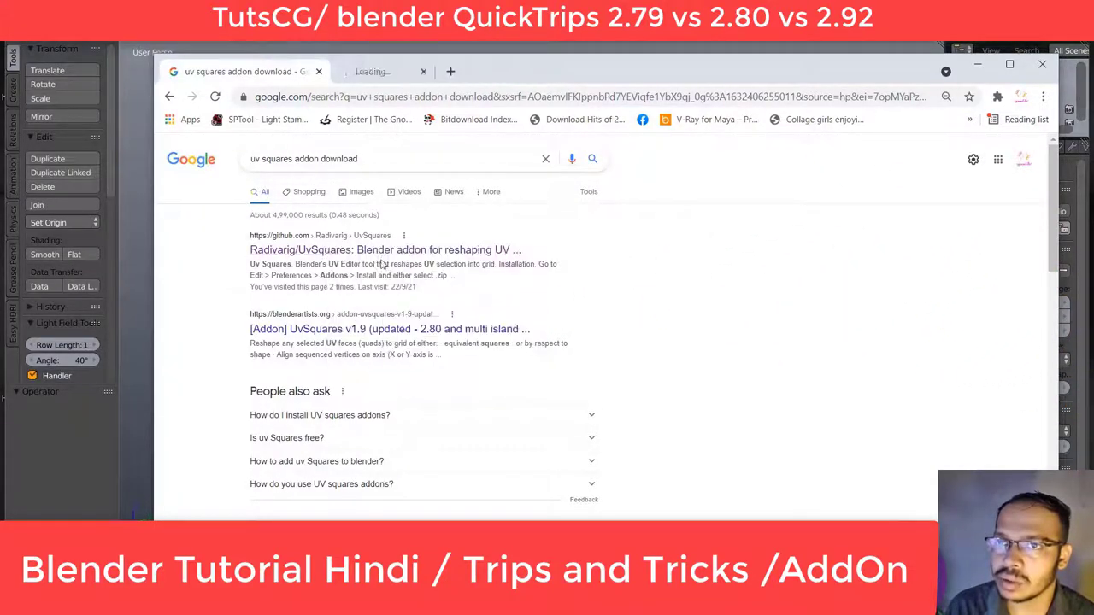
{"action": "left_click", "coordinate": [384, 254]}
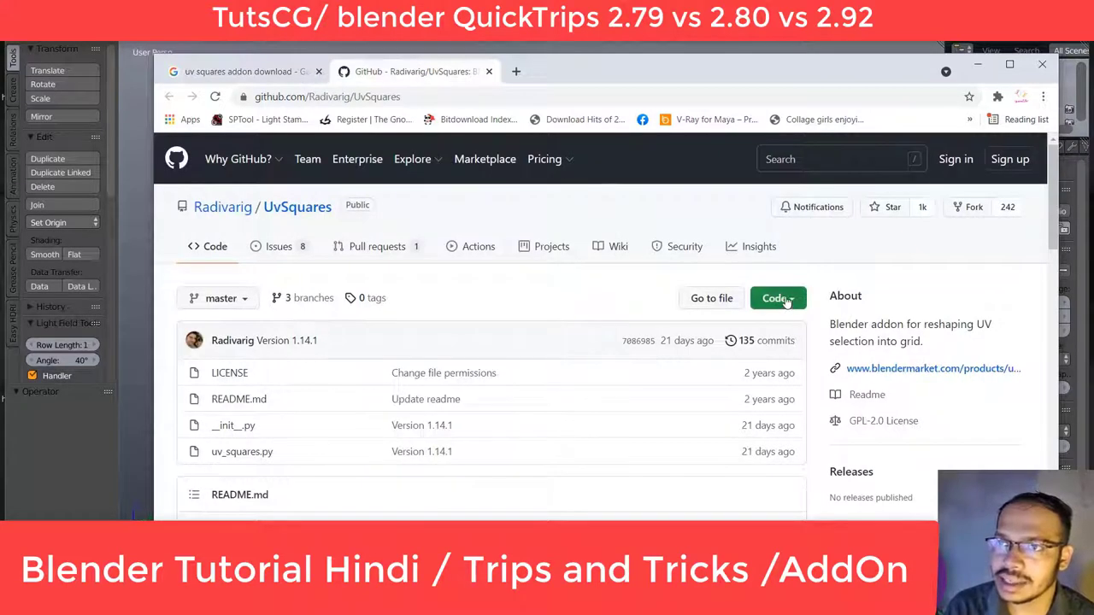
{"action": "left_click", "coordinate": [787, 299]}
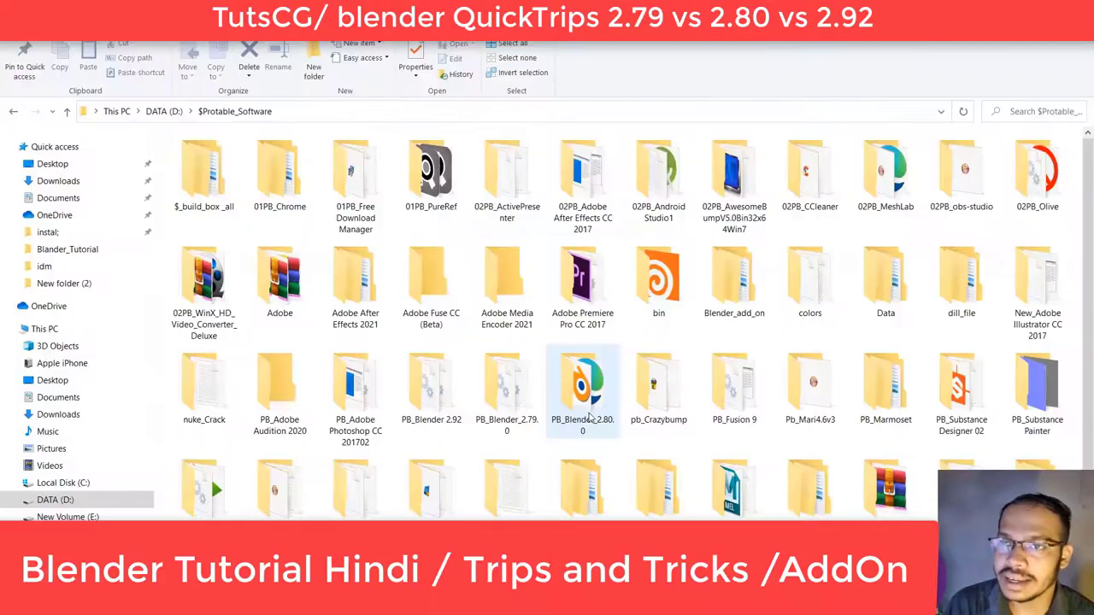
{"action": "mouse_move", "coordinate": [585, 385]}
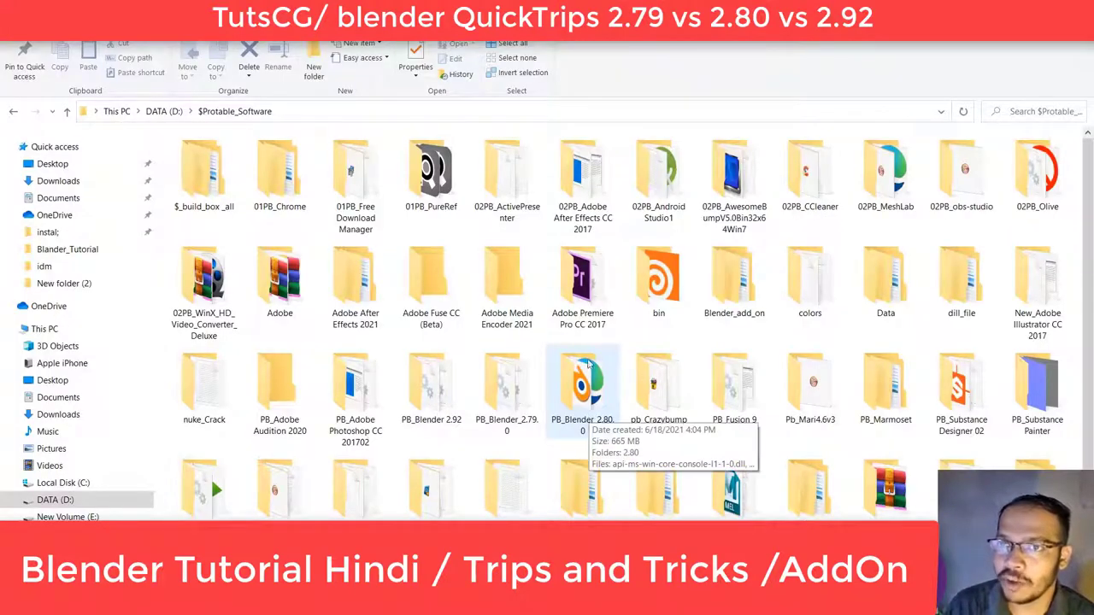
- Browse File Explorer to D:\$Protable_Software\PB_Blender 2.92\2.92\scripts\addons
{"action": "left_click", "coordinate": [325, 110]}
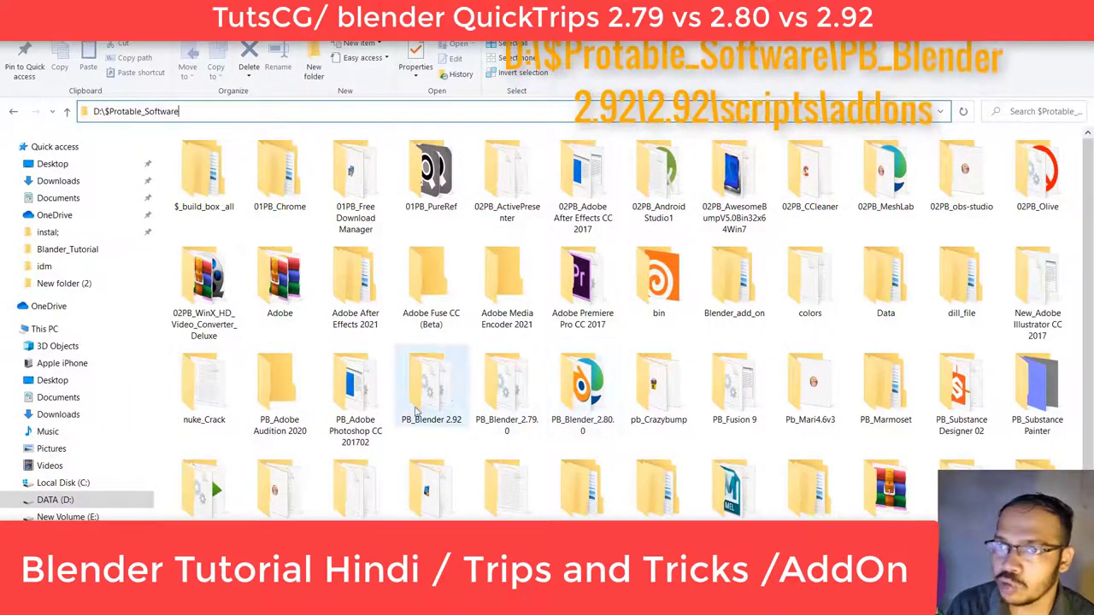
{"action": "double_click", "coordinate": [453, 393]}
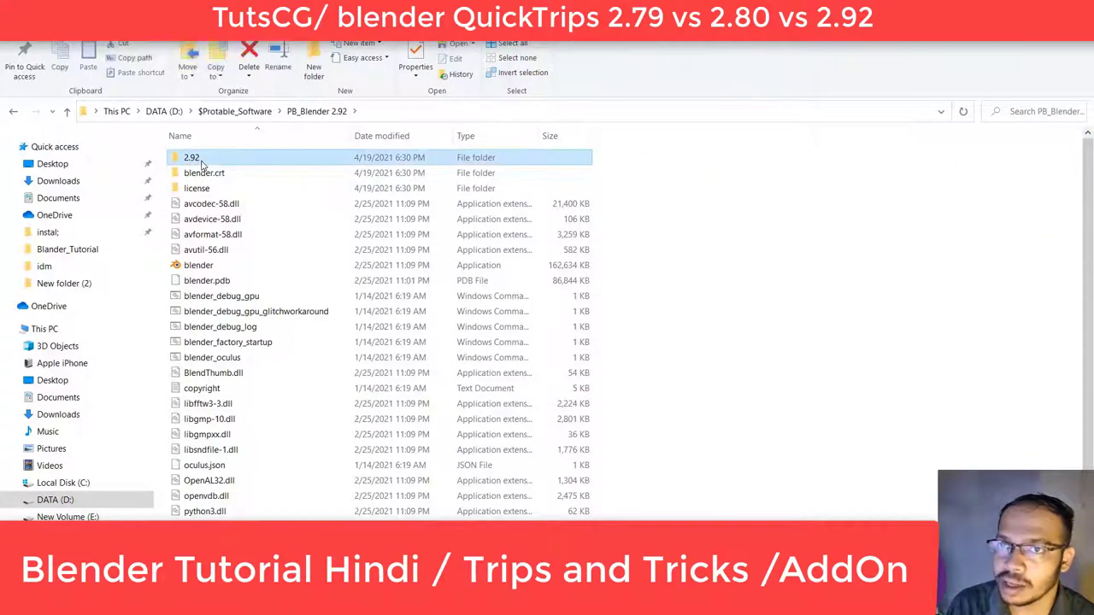
{"action": "double_click", "coordinate": [191, 159]}
{"action": "double_click", "coordinate": [195, 188]}
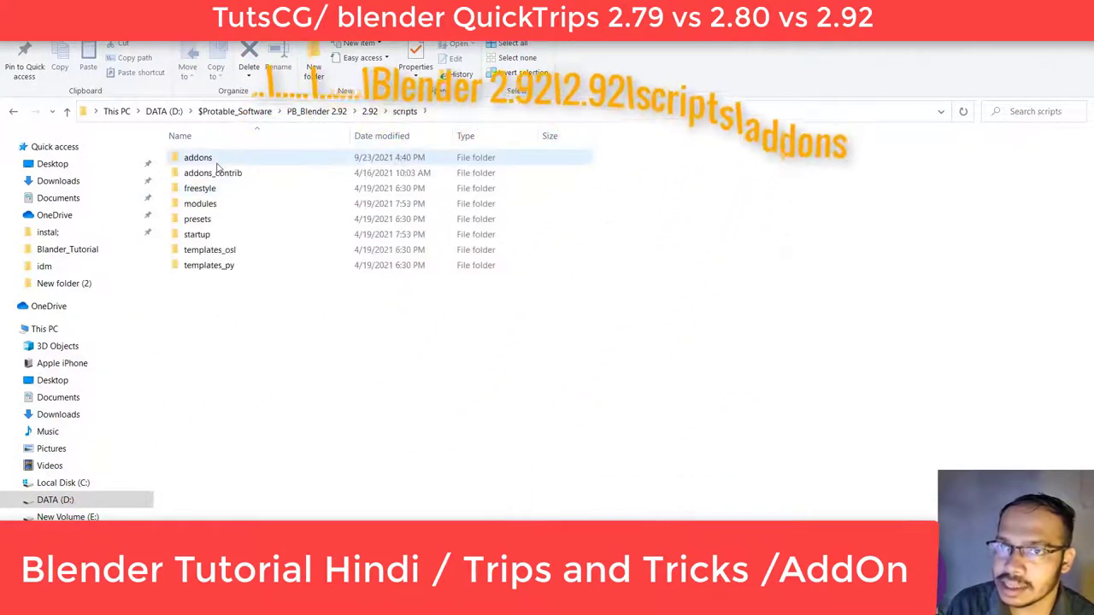
{"action": "double_click", "coordinate": [205, 158]}
{"action": "left_click", "coordinate": [216, 173]}
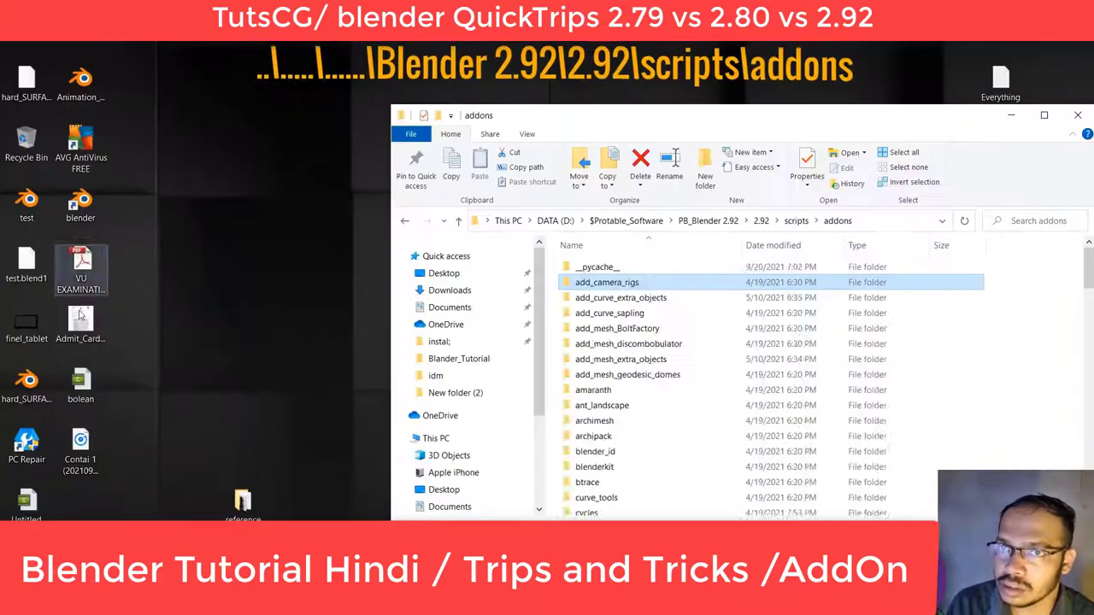
{"action": "left_click", "coordinate": [596, 277]}
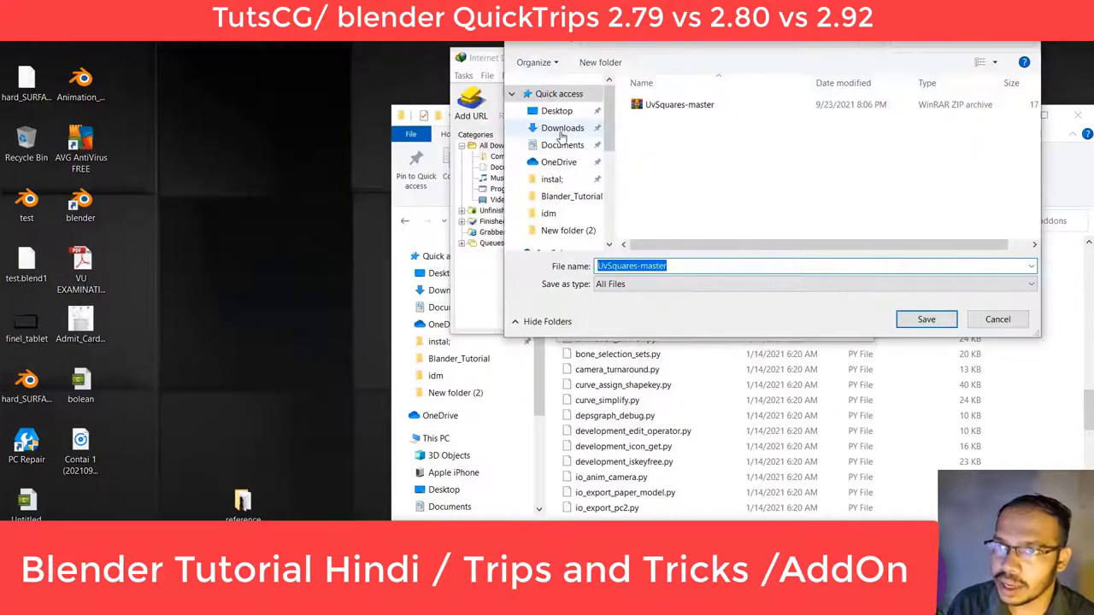
- Save UvSquares-master.zip to the Desktop and extract it there with Extract Here
{"action": "left_click", "coordinate": [556, 111]}
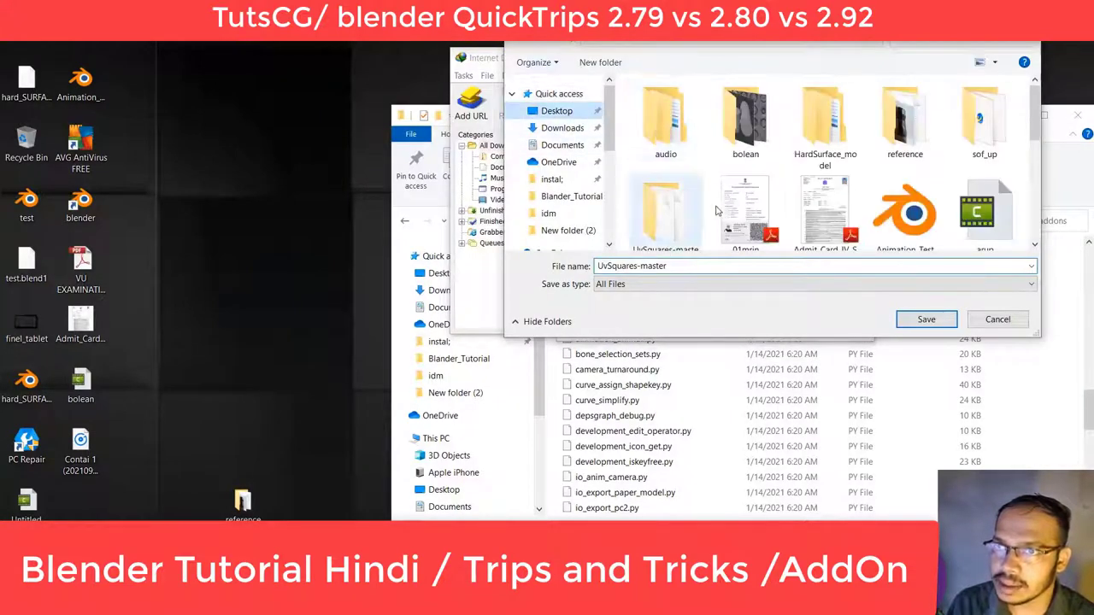
{"action": "left_click", "coordinate": [923, 319]}
{"action": "left_click", "coordinate": [278, 266]}
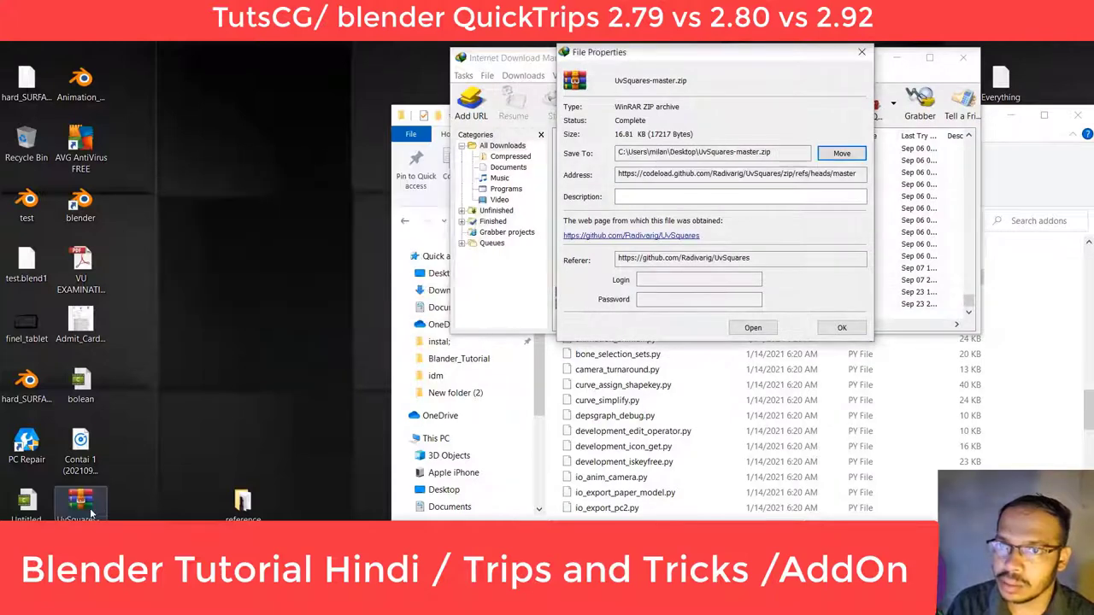
{"action": "left_click_drag", "start_coordinate": [90, 511], "coordinate": [218, 181]}
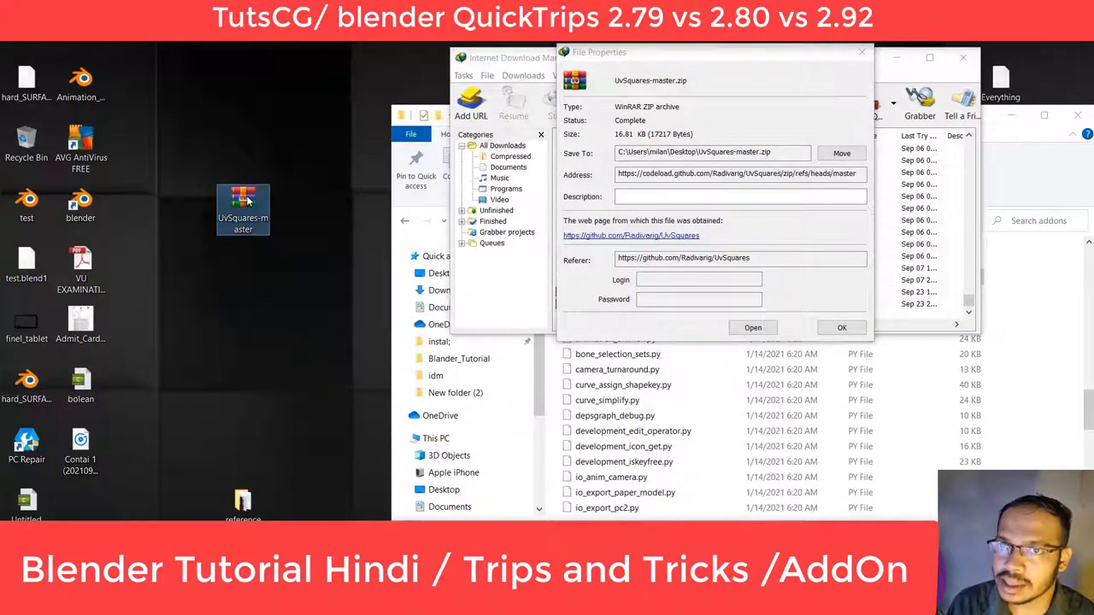
{"action": "right_click", "coordinate": [248, 200]}
{"action": "left_click", "coordinate": [168, 272]}
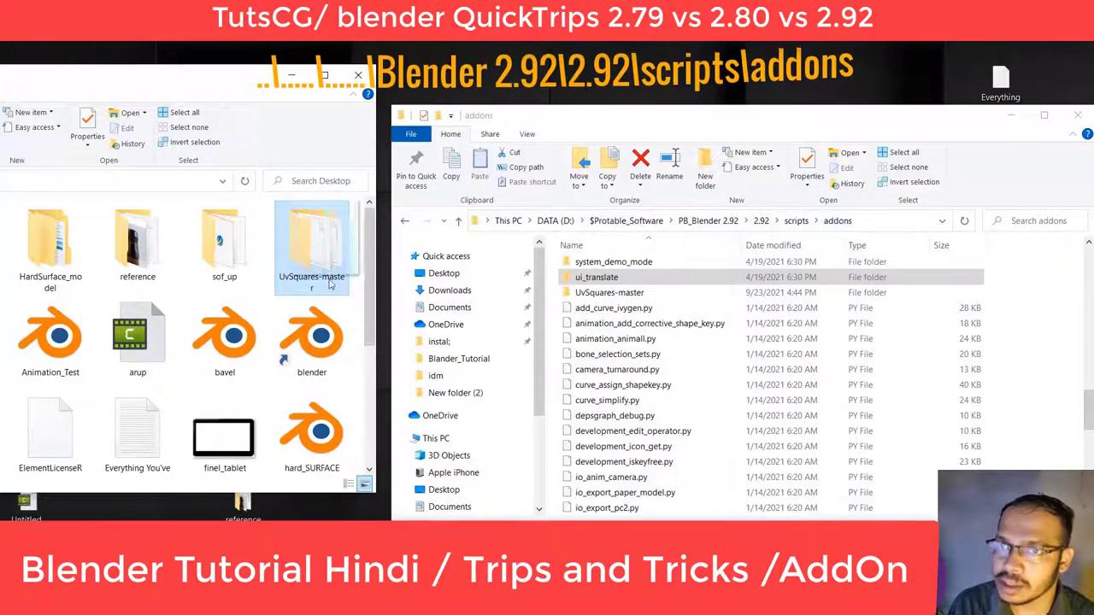
- Copy UvSquares-master into Blender 2.92's addons folder, replacing the existing files
{"action": "left_click_drag", "start_coordinate": [312, 248], "coordinate": [560, 402]}
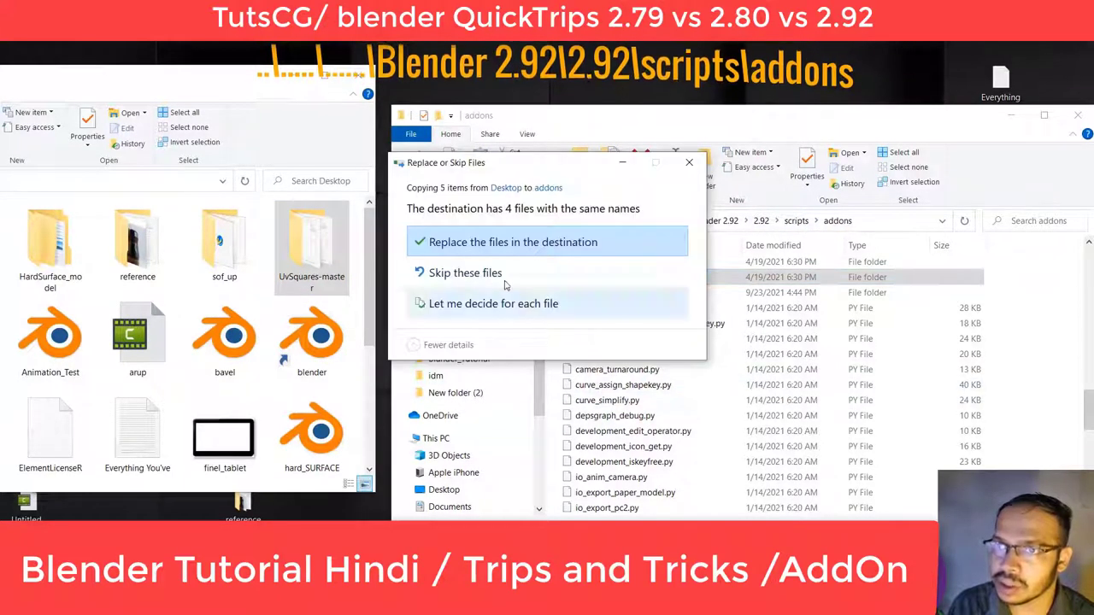
{"action": "left_click", "coordinate": [501, 244]}
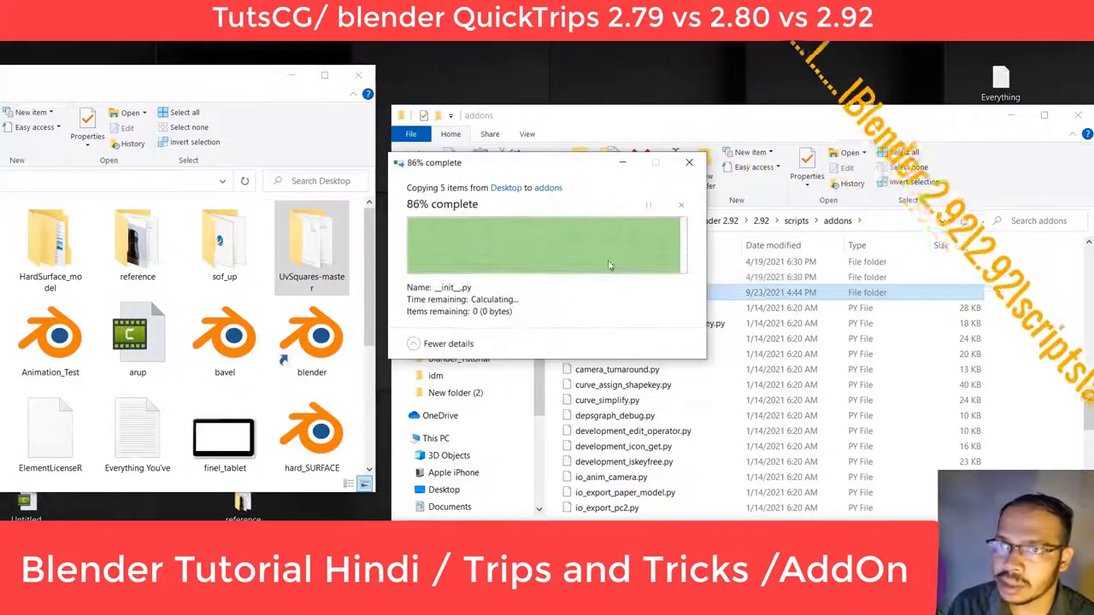
{"action": "left_click", "coordinate": [705, 221]}
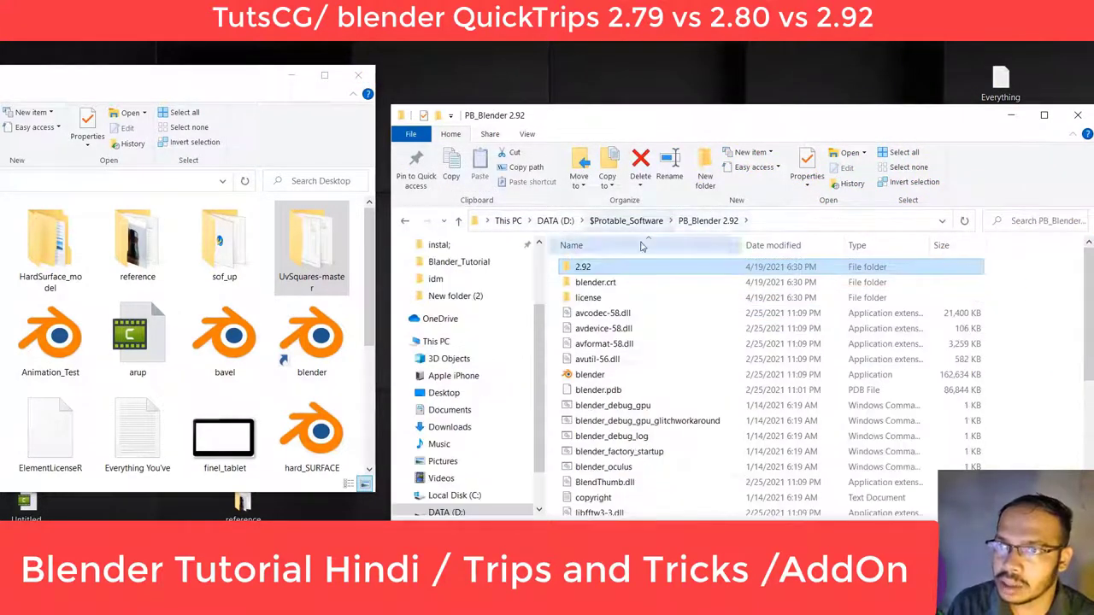
{"action": "left_click", "coordinate": [643, 227]}
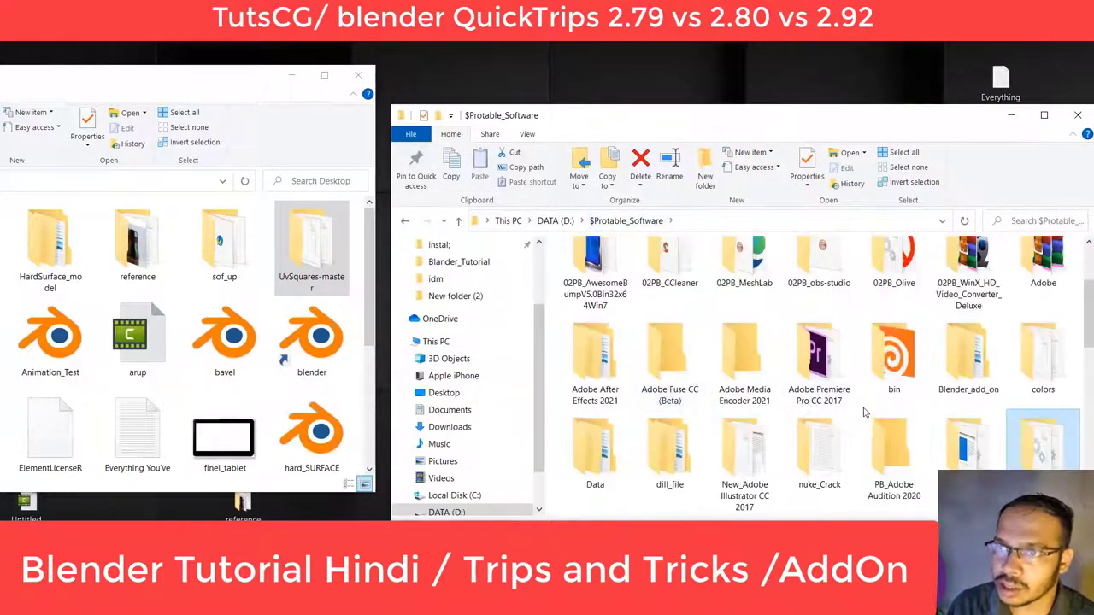
- Open the PB_Blender_2.79.0\2.79\scripts\addons folder
{"action": "scroll", "coordinate": [691, 392], "scroll_direction": "down", "scroll_amount": 2}
{"action": "double_click", "coordinate": [595, 359]}
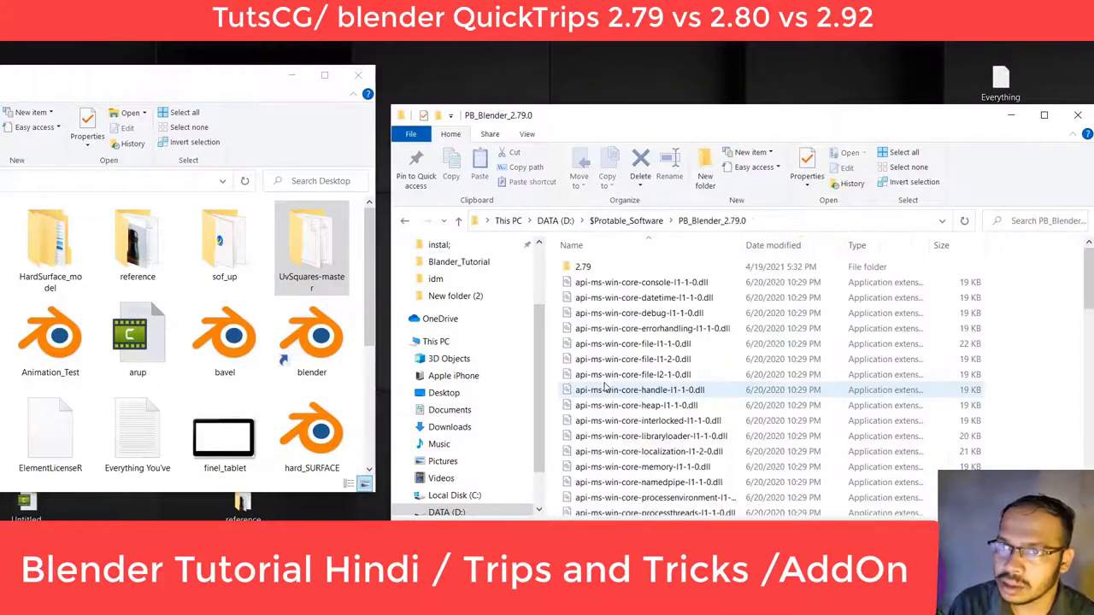
{"action": "double_click", "coordinate": [589, 267]}
{"action": "left_click", "coordinate": [619, 297]}
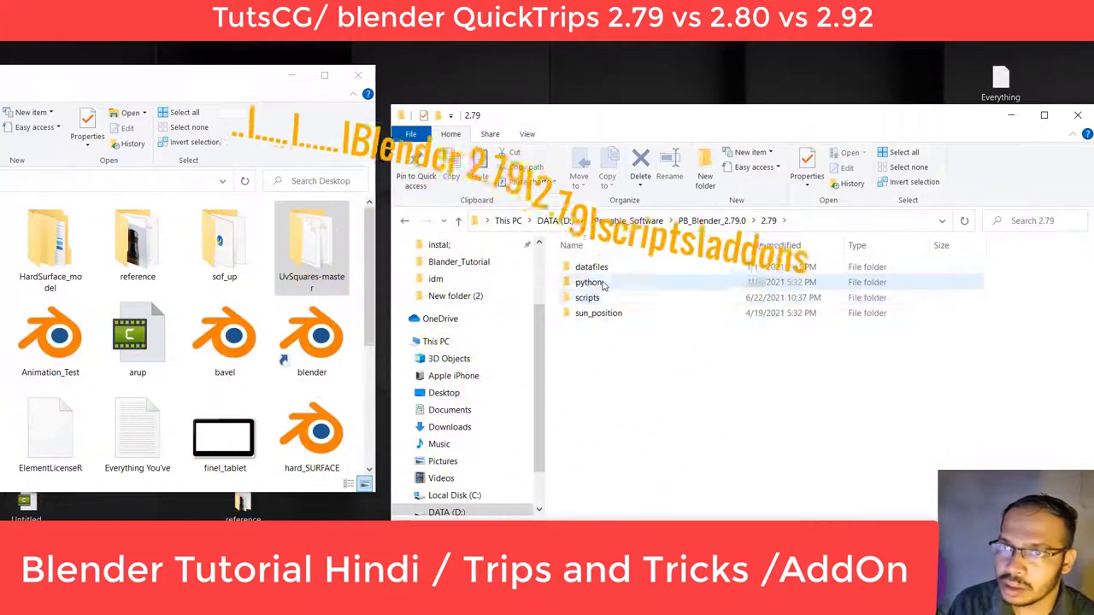
{"action": "left_click", "coordinate": [598, 313]}
{"action": "double_click", "coordinate": [587, 297]}
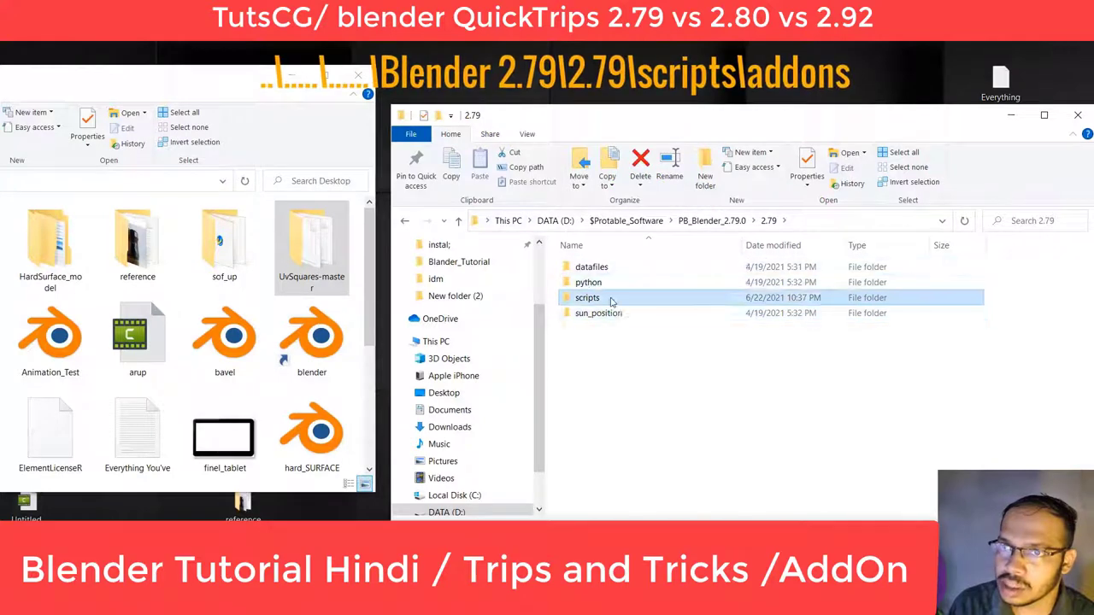
{"action": "double_click", "coordinate": [590, 267]}
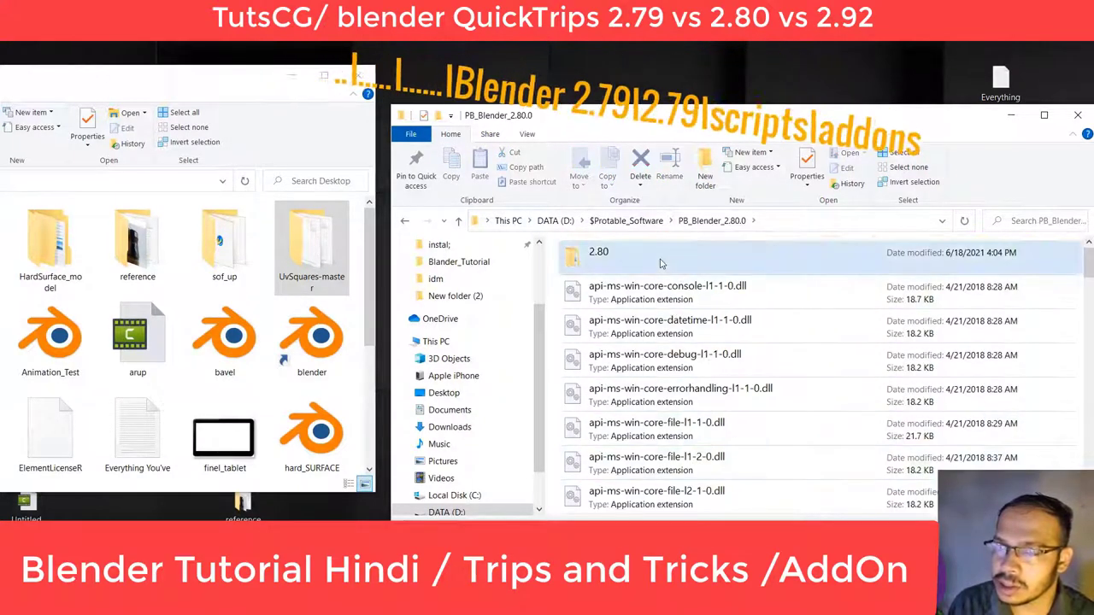
- Open the PB_Blender_2.80.0\2.80\scripts folder
{"action": "double_click", "coordinate": [660, 263]}
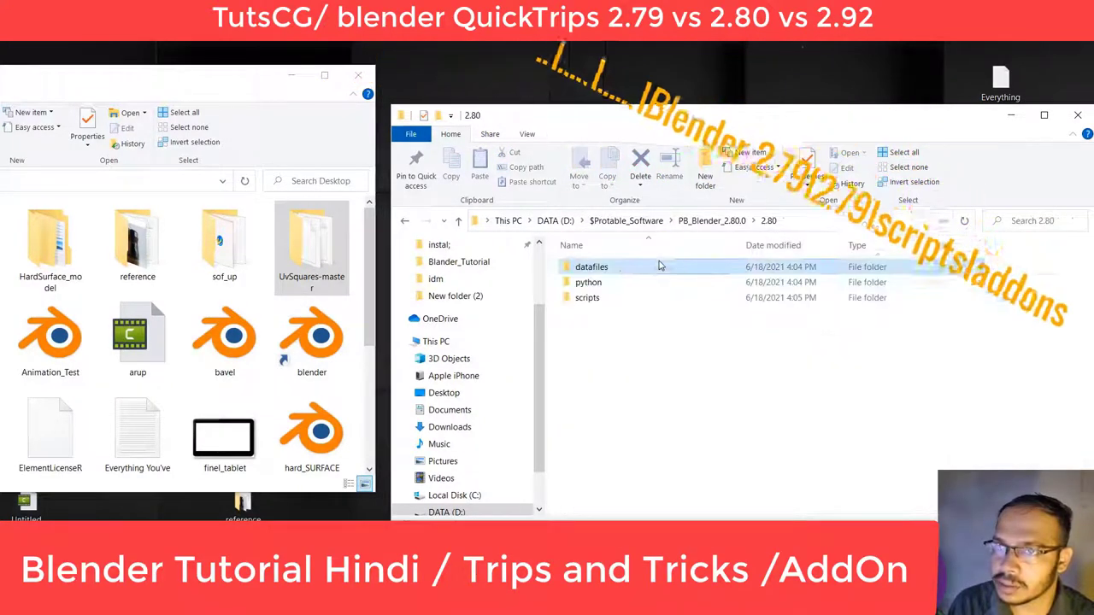
{"action": "double_click", "coordinate": [598, 298]}
{"action": "double_click", "coordinate": [626, 267]}
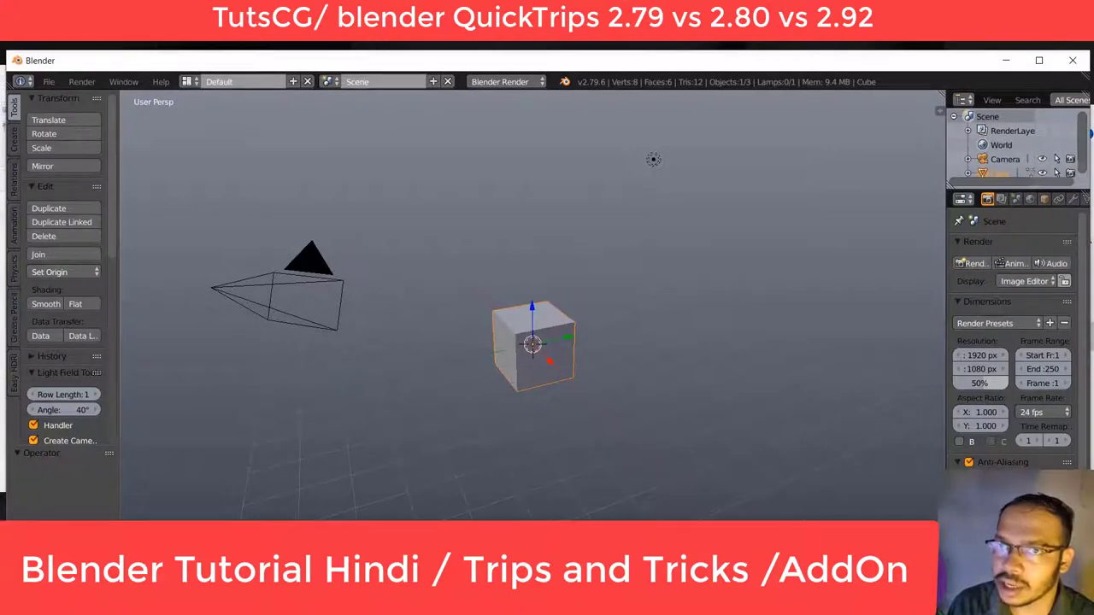
- Move Blender 2.79 aside, open User Preferences and start Install Add-on from File
{"action": "left_click_drag", "start_coordinate": [225, 61], "coordinate": [631, 47]}
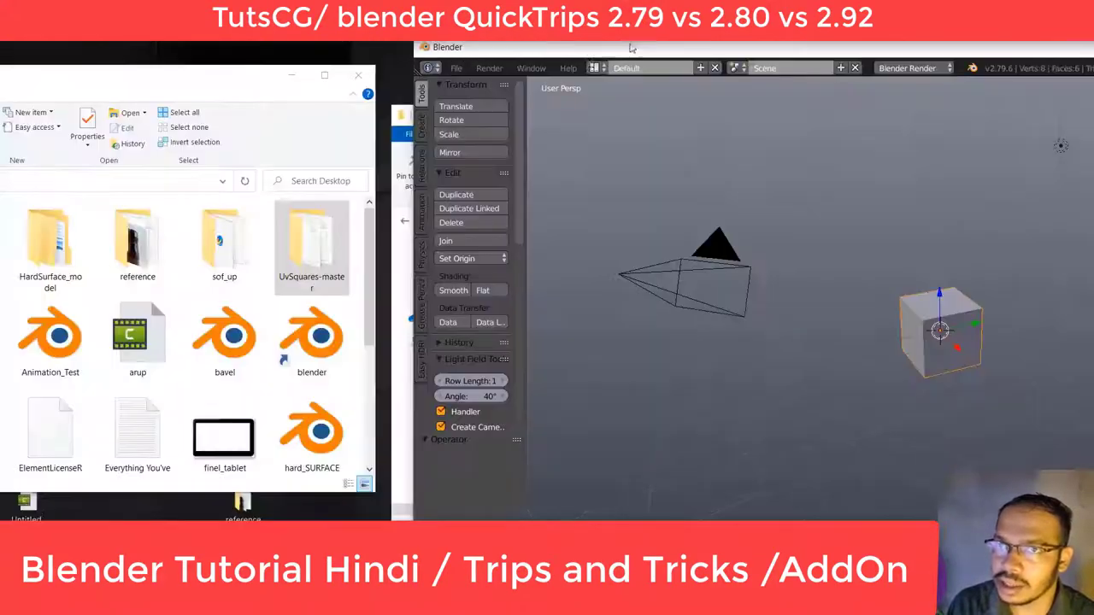
{"action": "left_click", "coordinate": [457, 69]}
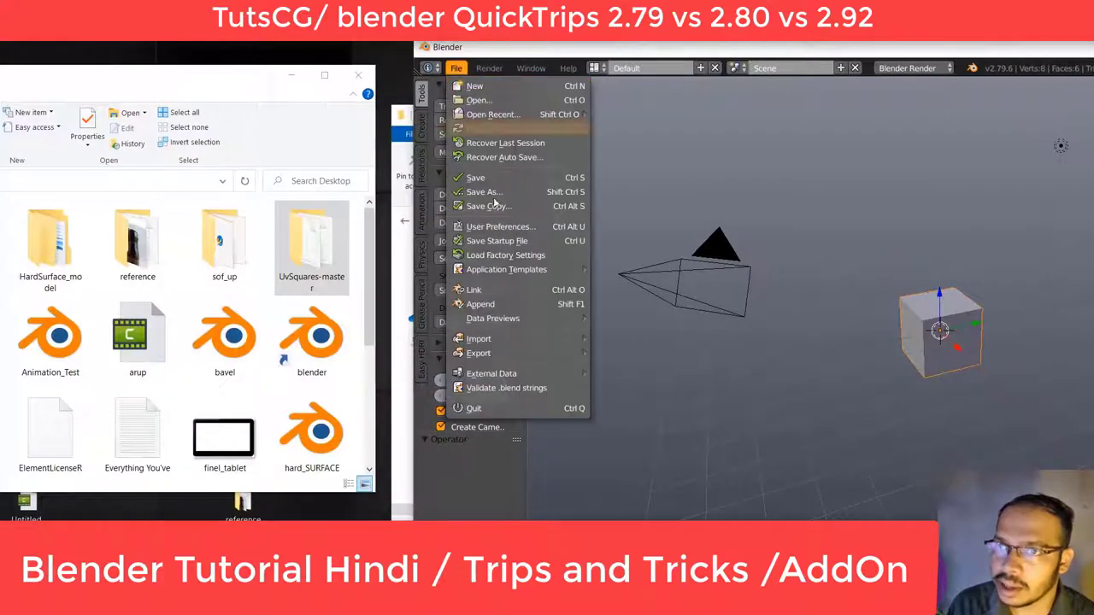
{"action": "left_click", "coordinate": [530, 227]}
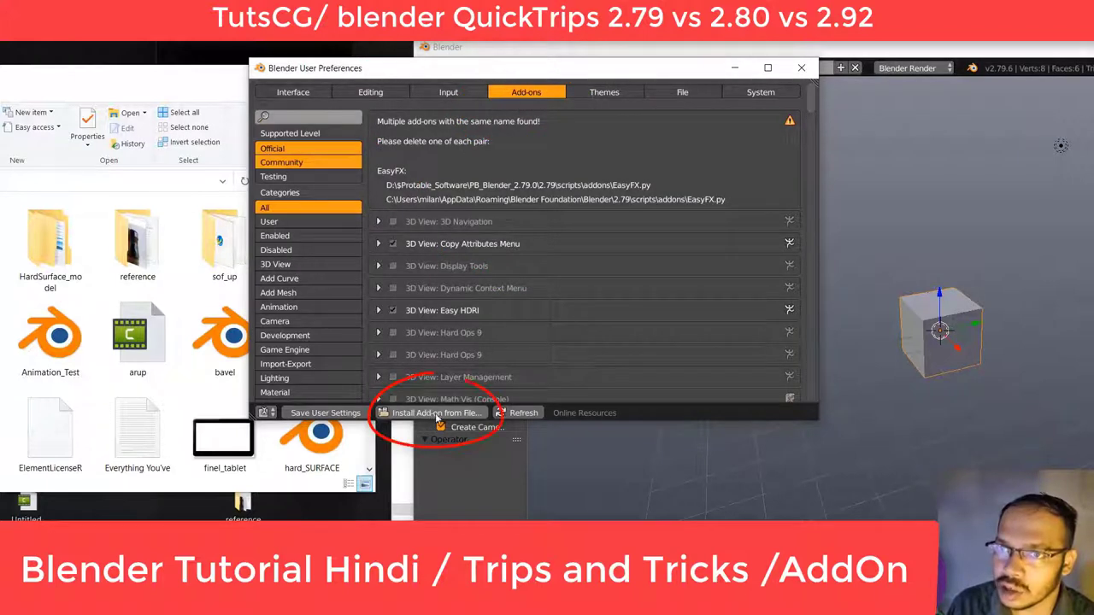
{"action": "left_click", "coordinate": [464, 413]}
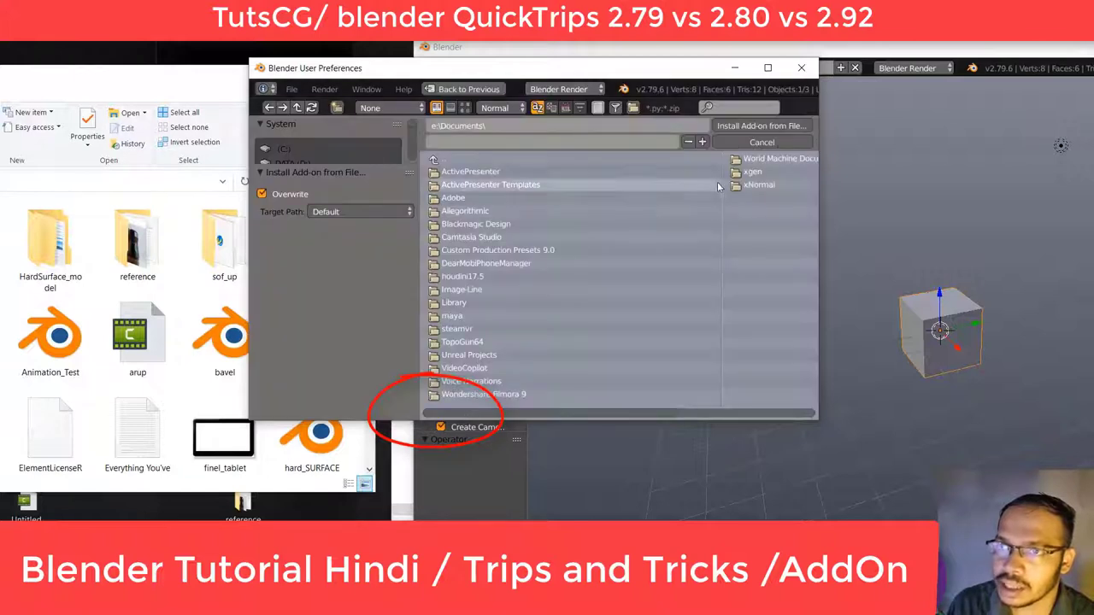
- Point the add-on install browser at the Desktop and select UvSquares-master.zip
{"action": "scroll", "coordinate": [321, 153], "scroll_direction": "down", "scroll_amount": 2}
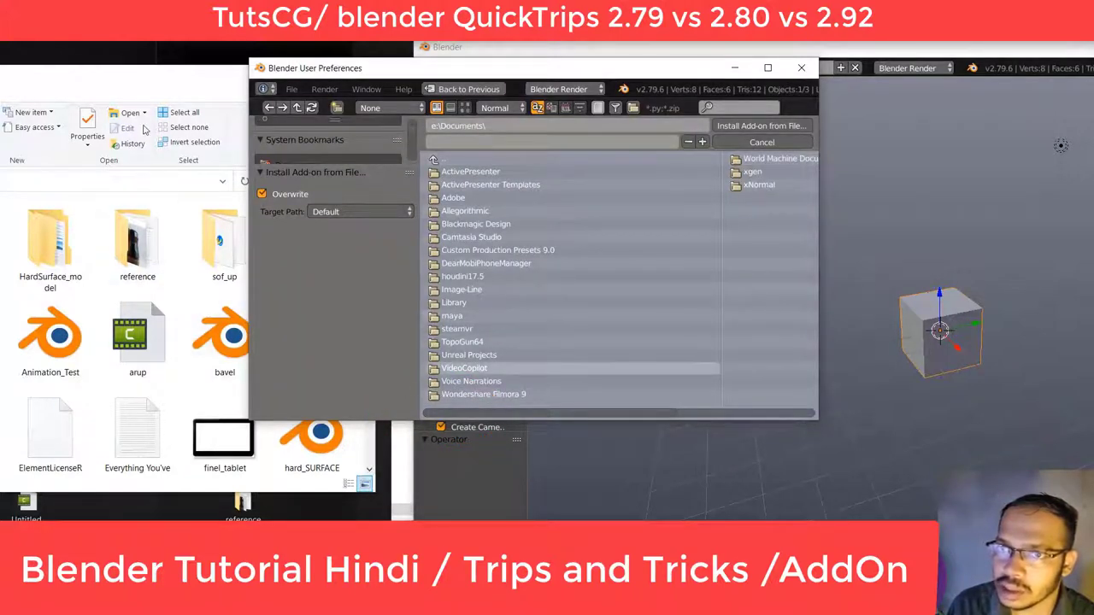
{"action": "left_click_drag", "start_coordinate": [171, 81], "coordinate": [198, 440]}
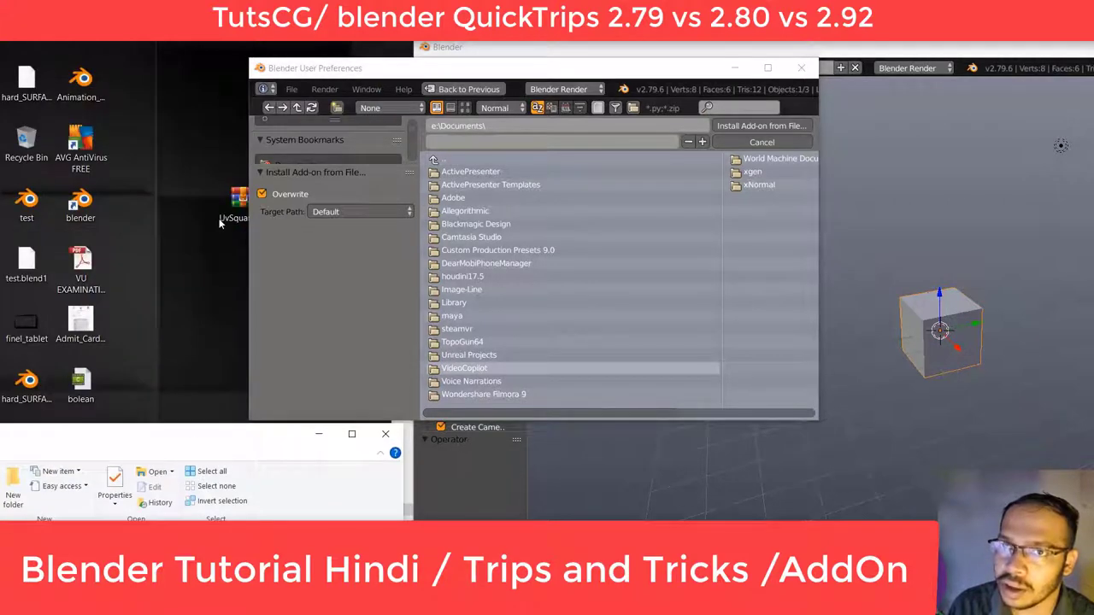
{"action": "left_click_drag", "start_coordinate": [219, 222], "coordinate": [195, 243]}
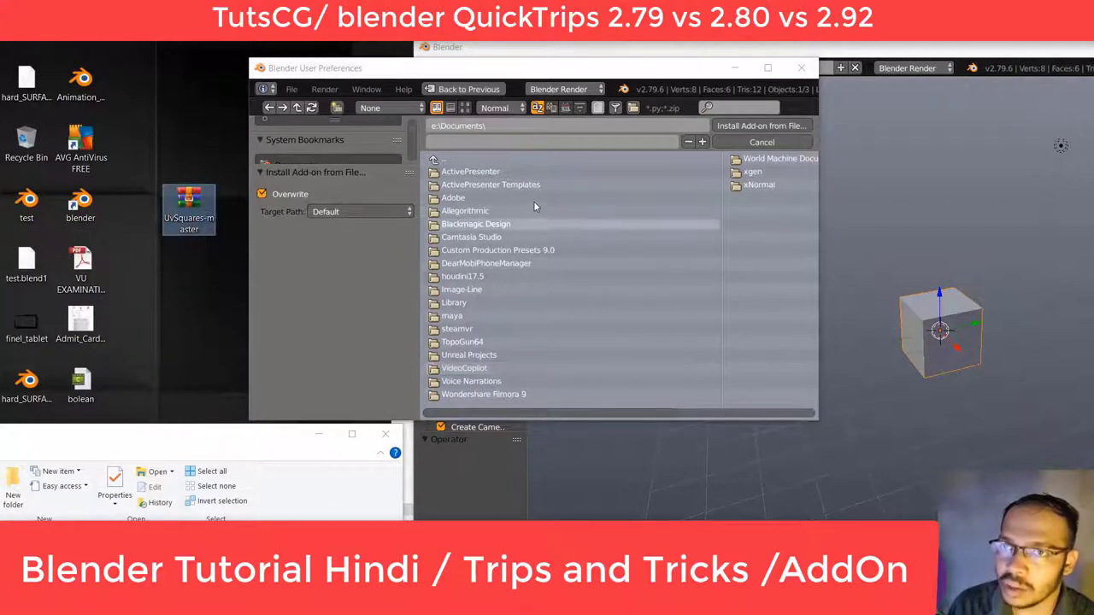
{"action": "left_click", "coordinate": [313, 166]}
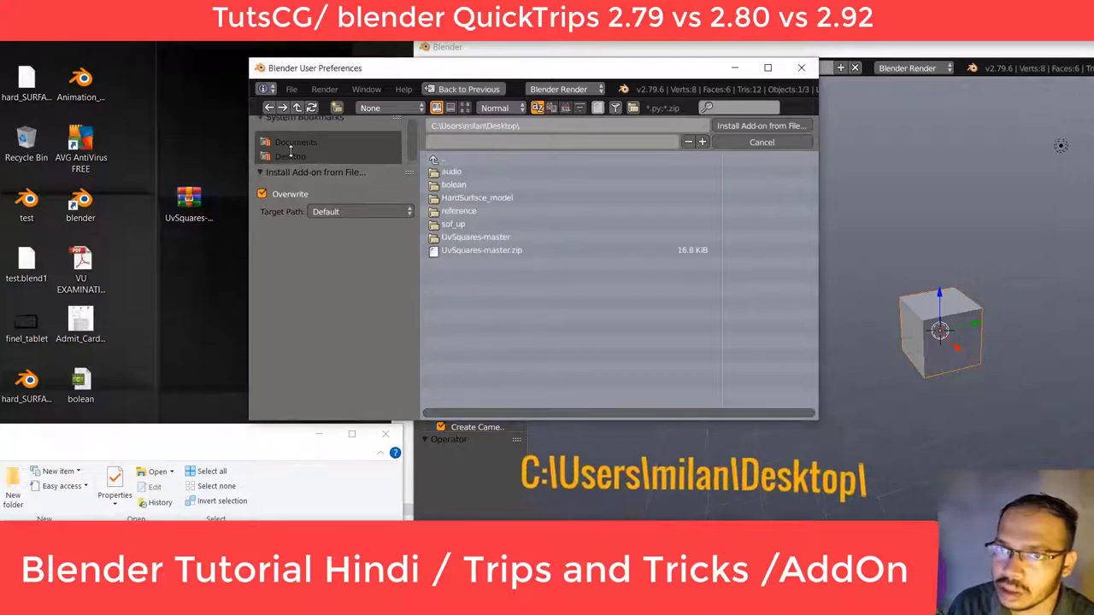
{"action": "left_click", "coordinate": [510, 252]}
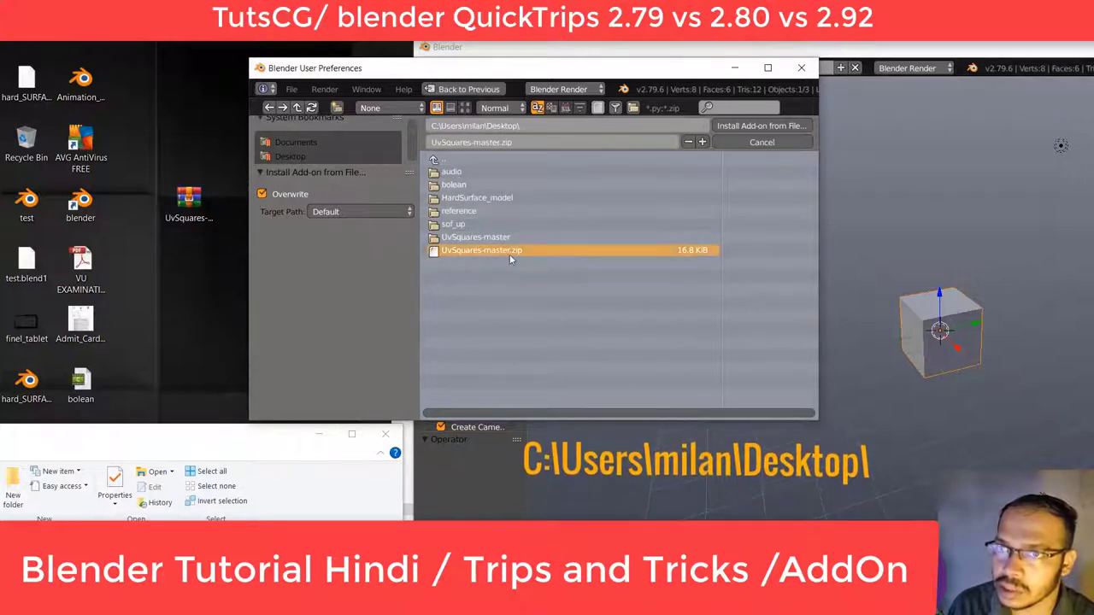
- Install UvSquares-master.zip in Blender 2.79 and filter the add-on list by 'uv'
{"action": "left_click", "coordinate": [761, 126]}
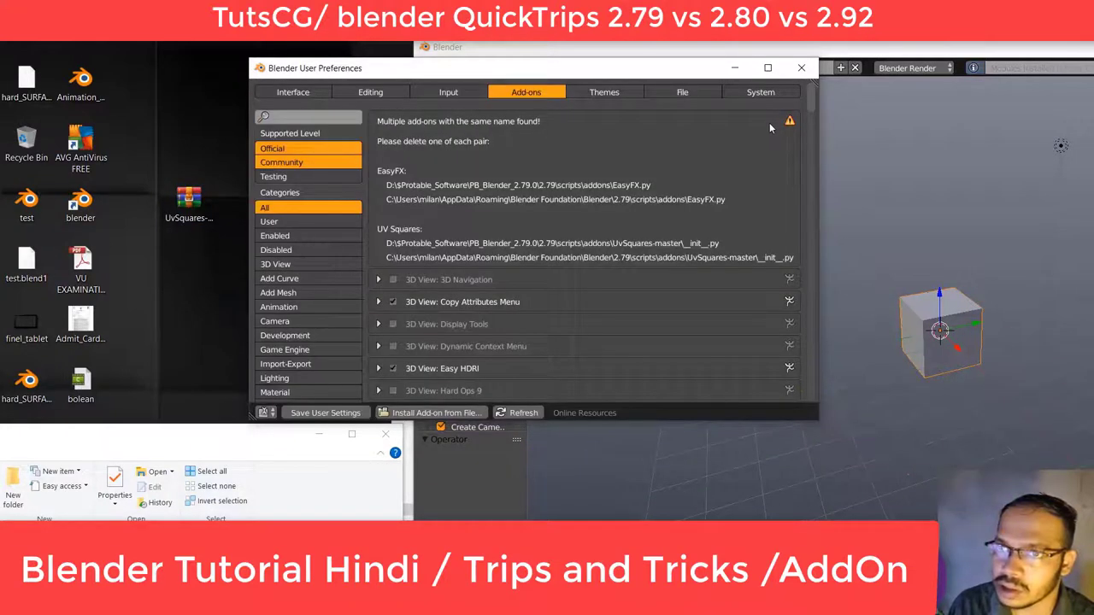
{"action": "scroll", "coordinate": [547, 248], "scroll_direction": "down", "scroll_amount": 2}
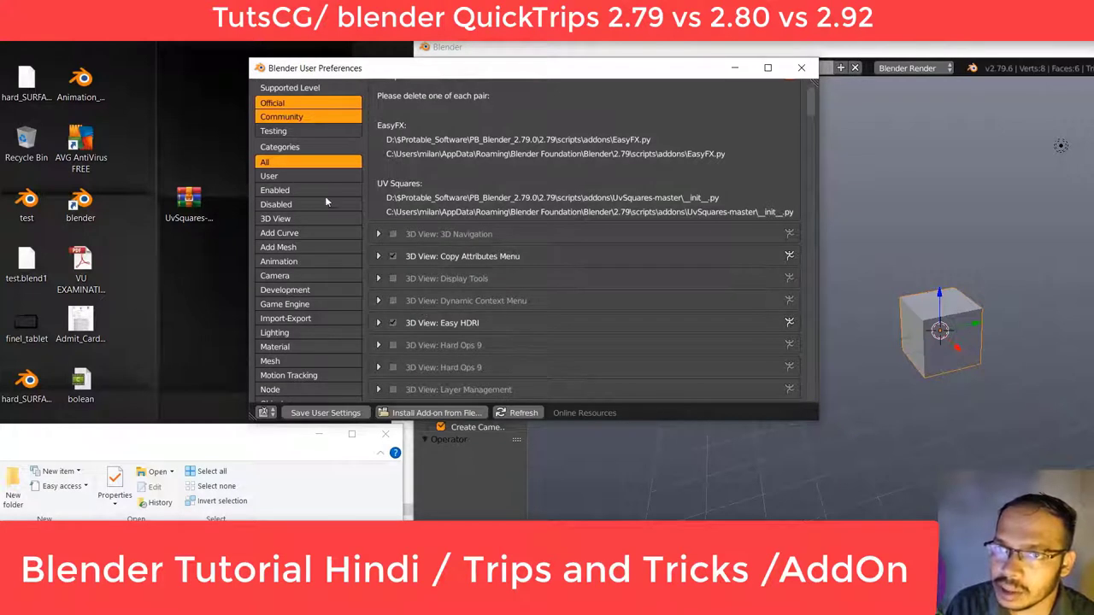
{"action": "scroll", "coordinate": [330, 147], "scroll_direction": "up", "scroll_amount": 2}
{"action": "type", "text": "uv"}
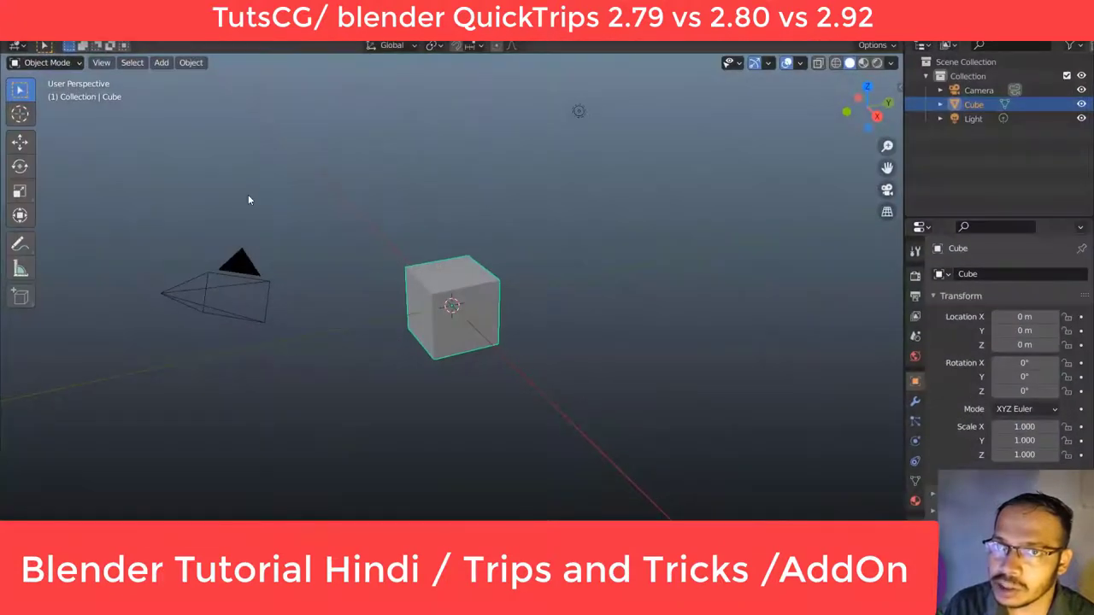
- Open Blender 2.92's Preferences on the Add-ons page
{"action": "left_click", "coordinate": [15, 34]}
{"action": "key", "text": "Escape"}
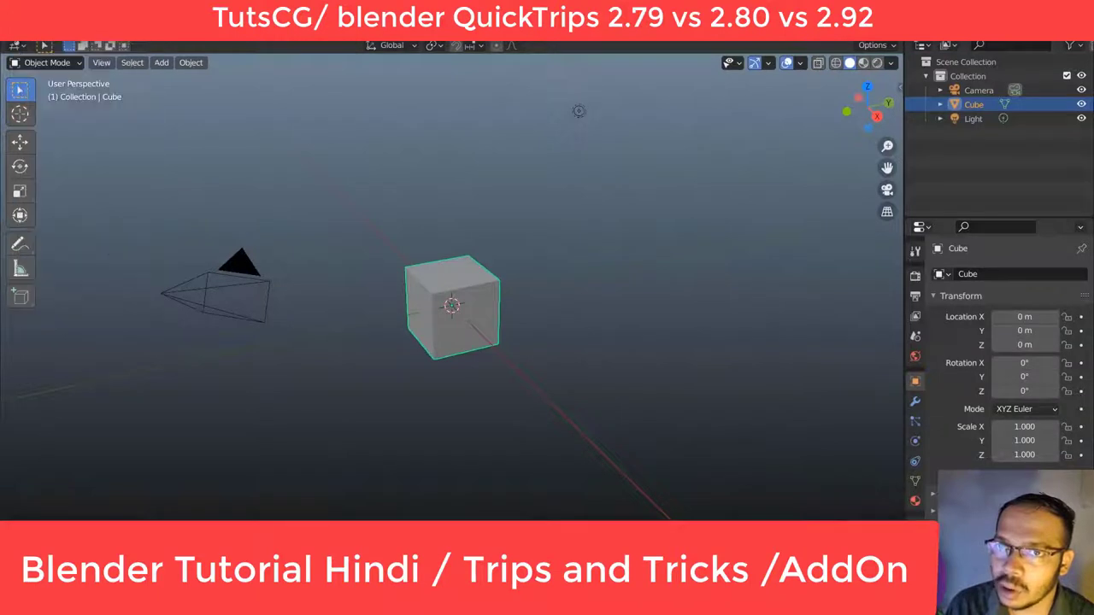
{"action": "left_click", "coordinate": [53, 31]}
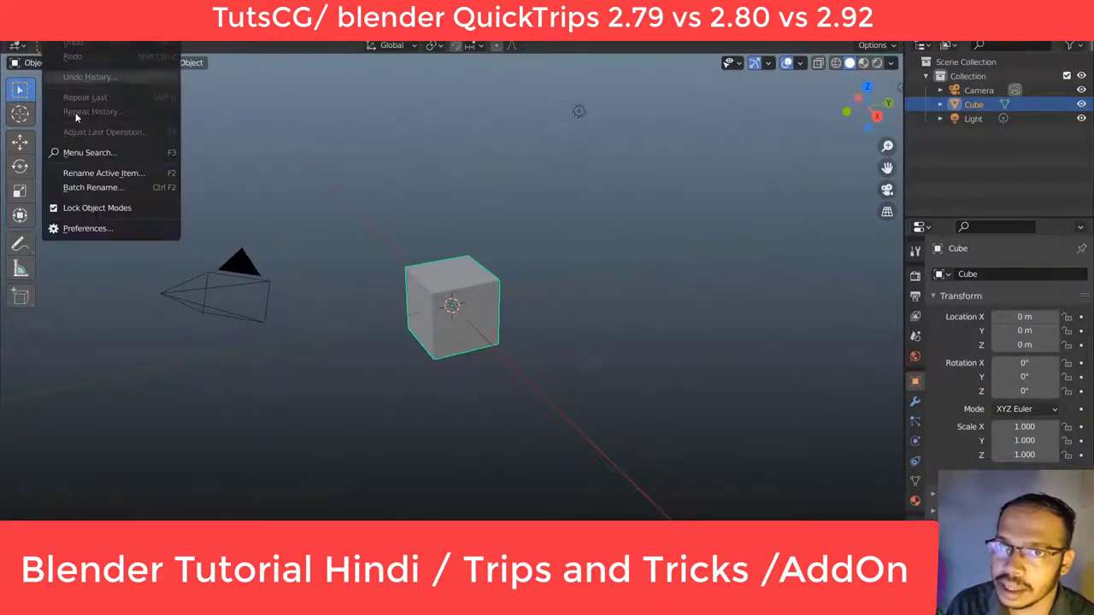
{"action": "left_click", "coordinate": [102, 230]}
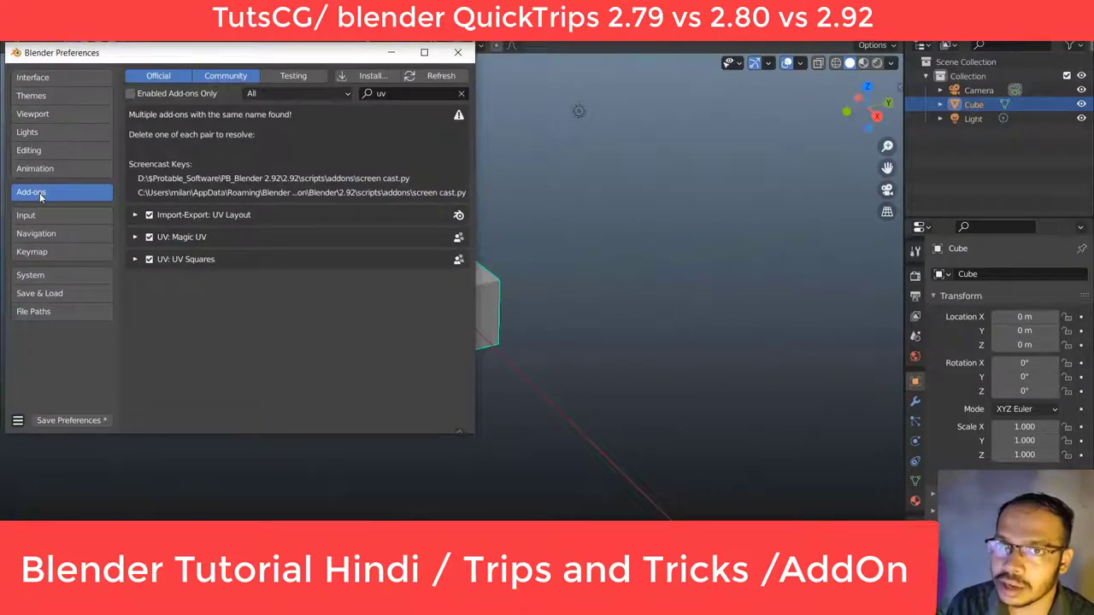
- Install UvSquares-master.zip from the Desktop as an add-on
{"action": "left_click", "coordinate": [372, 75]}
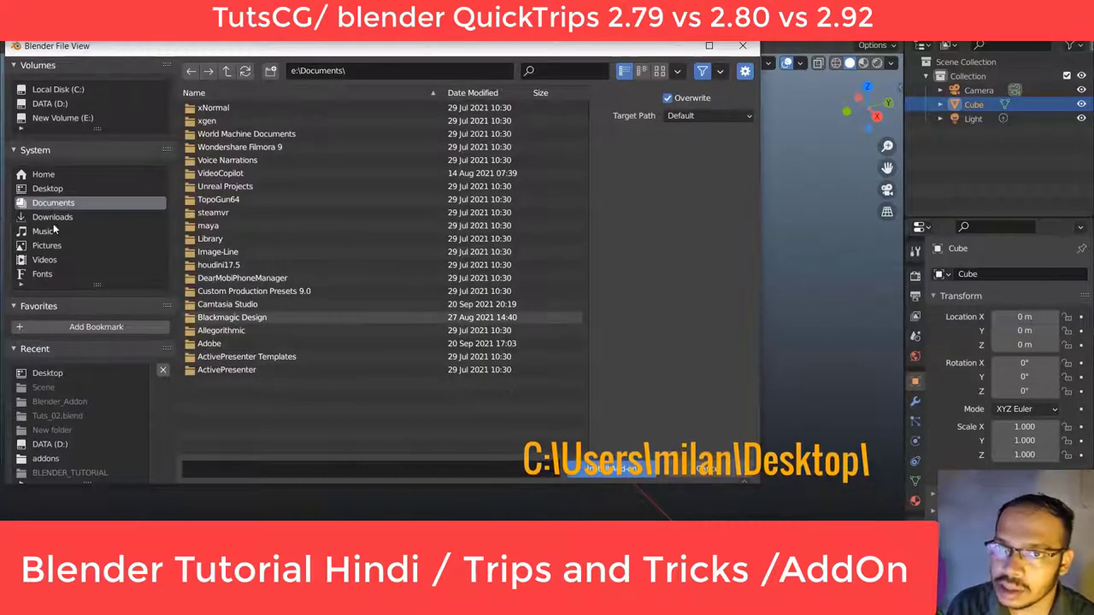
{"action": "left_click", "coordinate": [48, 189]}
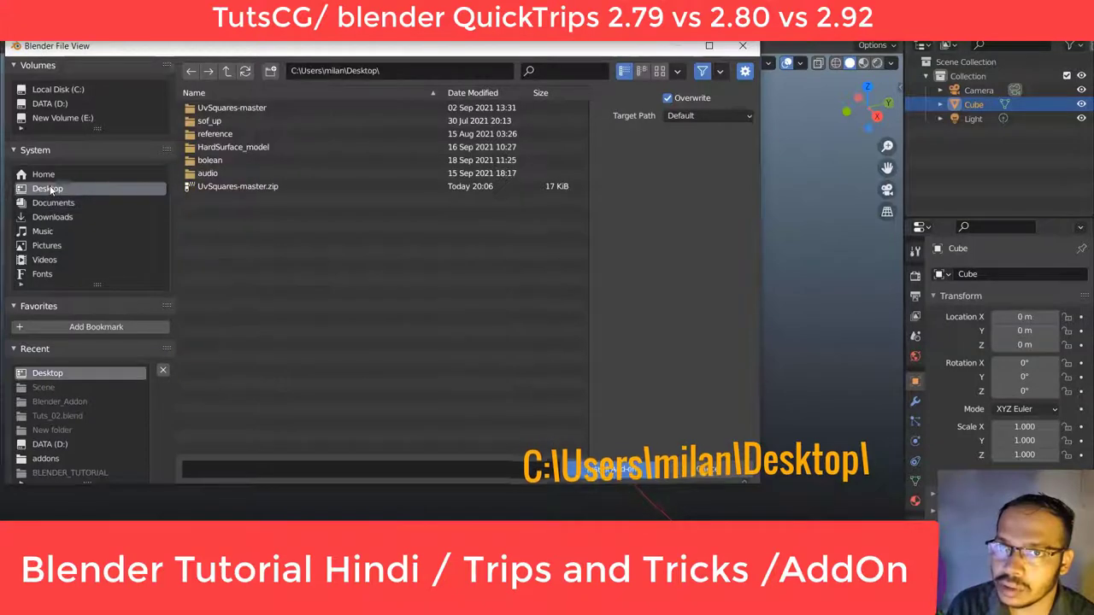
{"action": "left_click", "coordinate": [246, 189]}
{"action": "double_click", "coordinate": [246, 189]}
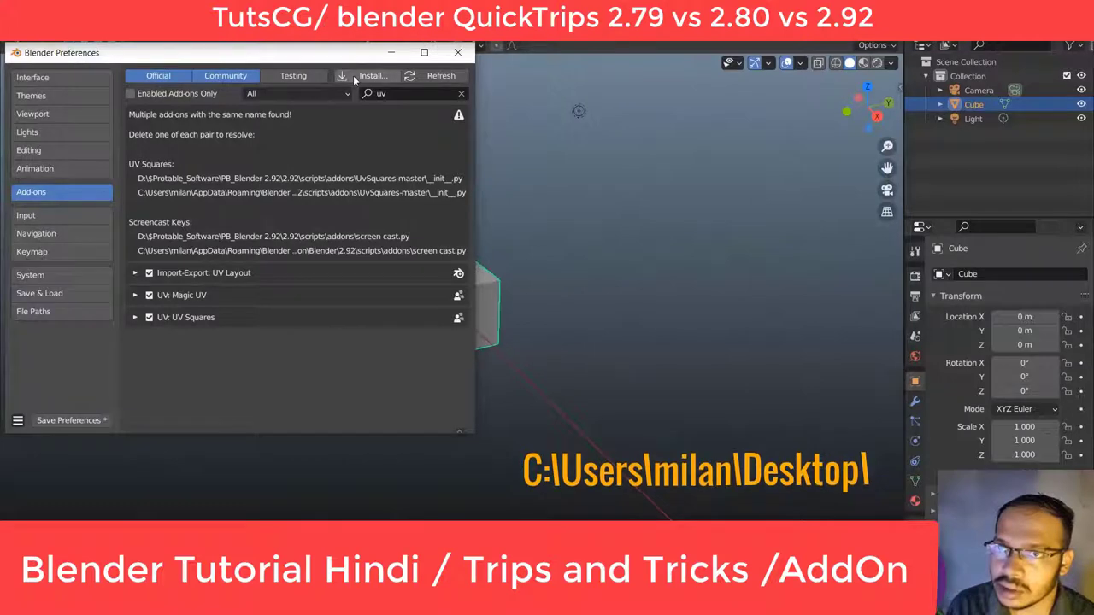
- Move the preferences window aside and delete UvSquares-master from Blender 2.80's addons folder
{"action": "left_click_drag", "start_coordinate": [325, 59], "coordinate": [520, 83]}
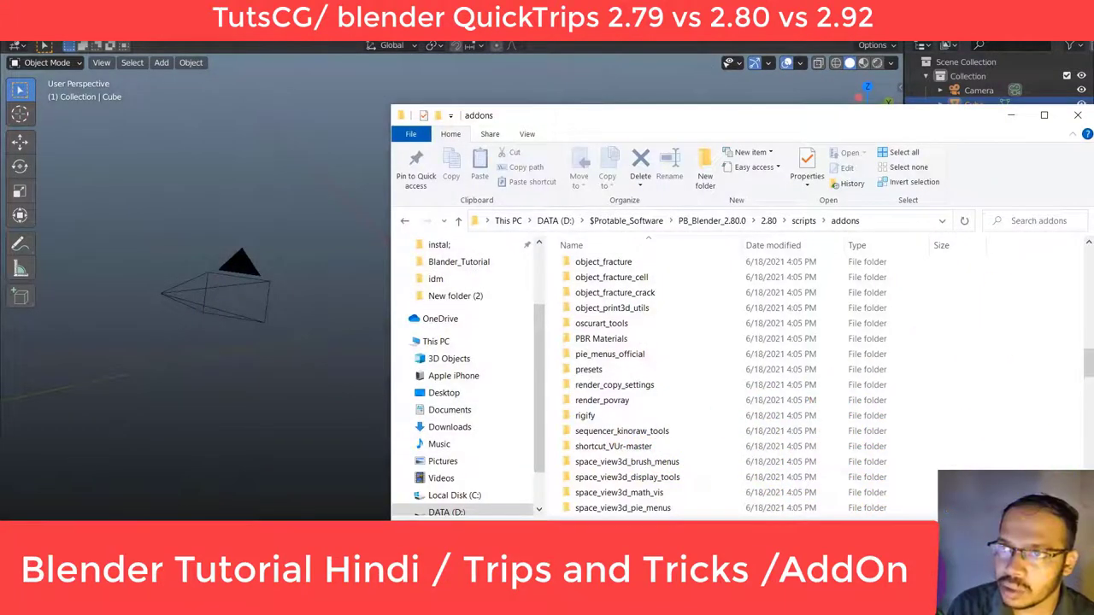
{"action": "mouse_move", "coordinate": [609, 401]}
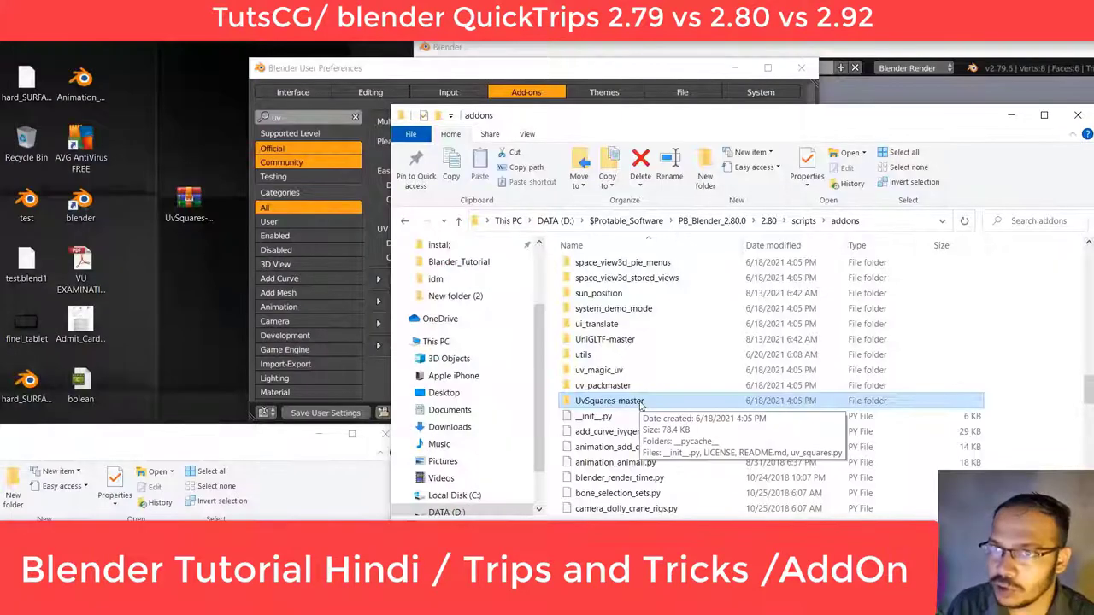
{"action": "key", "text": "Delete"}
{"action": "scroll", "coordinate": [623, 406], "scroll_direction": "up", "scroll_amount": 20}
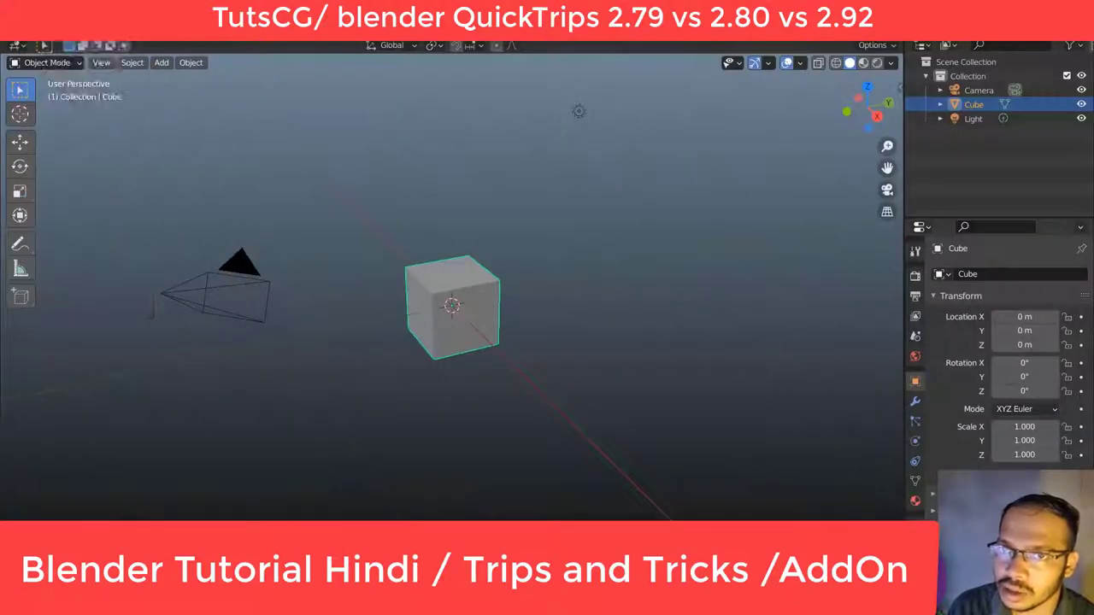
- Install the UvSquares-master.zip add-on from the Add-ons preferences
{"action": "left_click", "coordinate": [85, 228]}
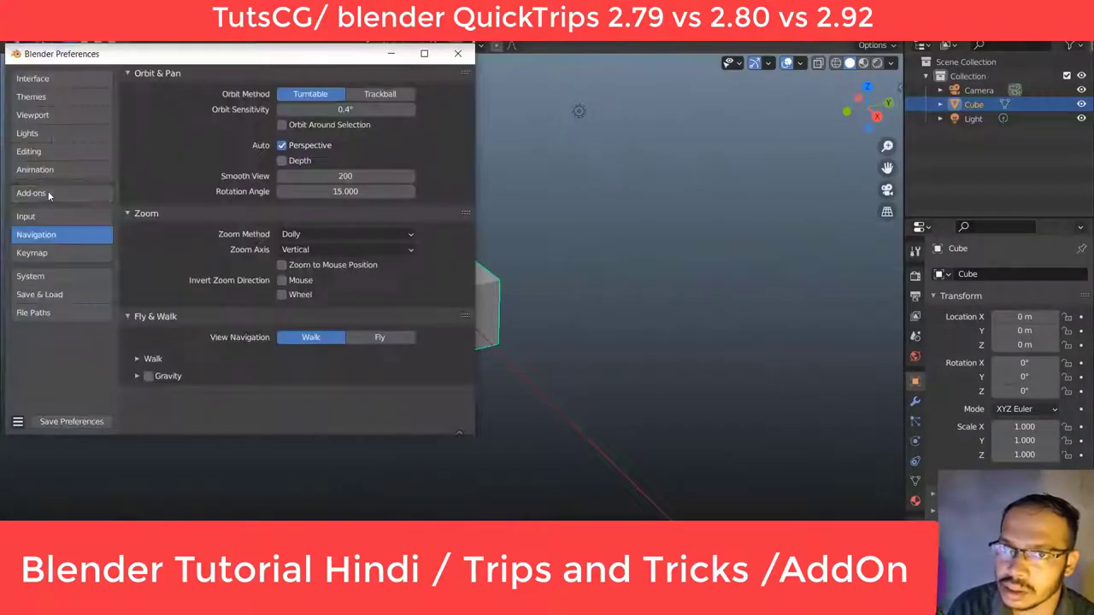
{"action": "left_click", "coordinate": [48, 191]}
{"action": "left_click", "coordinate": [368, 75]}
{"action": "double_click", "coordinate": [237, 188]}
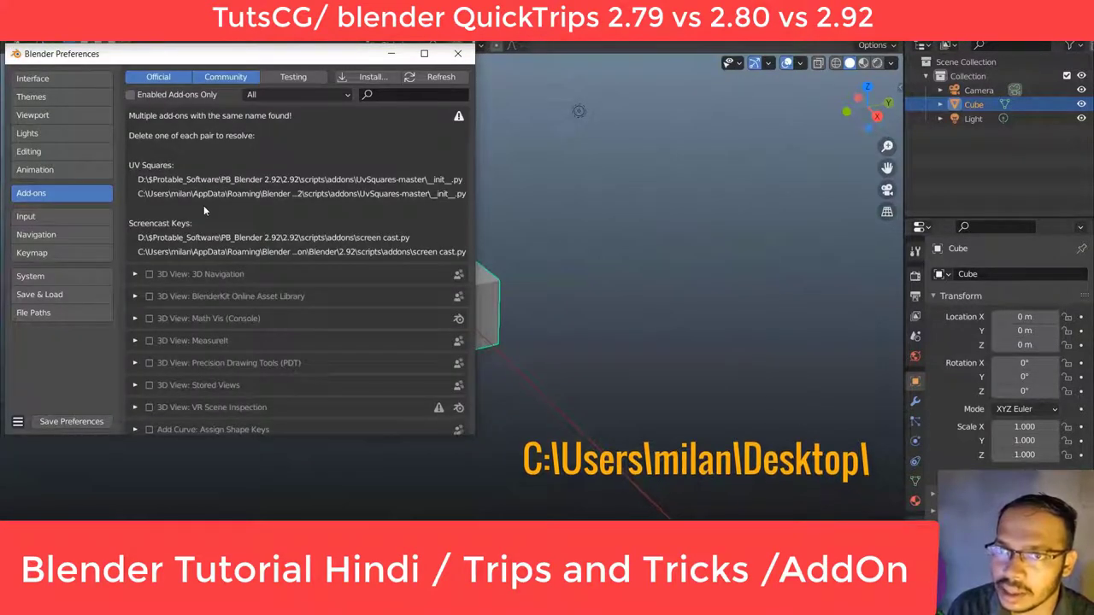
- Filter the add-ons by 'uv', enable UV Squares and save the preferences
{"action": "left_click", "coordinate": [410, 94]}
{"action": "type", "text": "uv"}
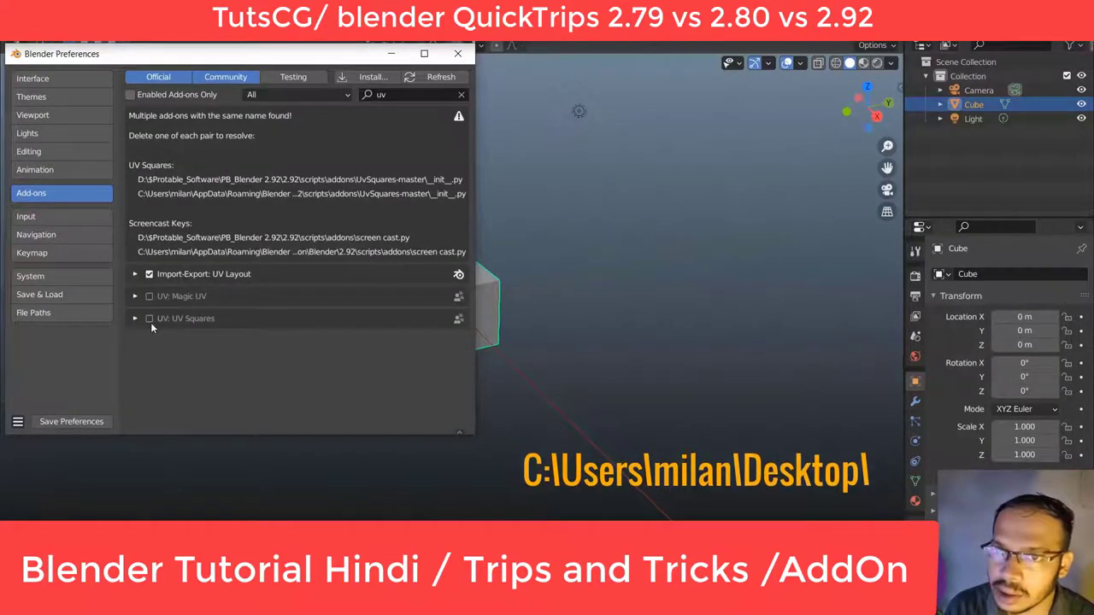
{"action": "left_click", "coordinate": [150, 318]}
{"action": "left_click", "coordinate": [72, 423]}
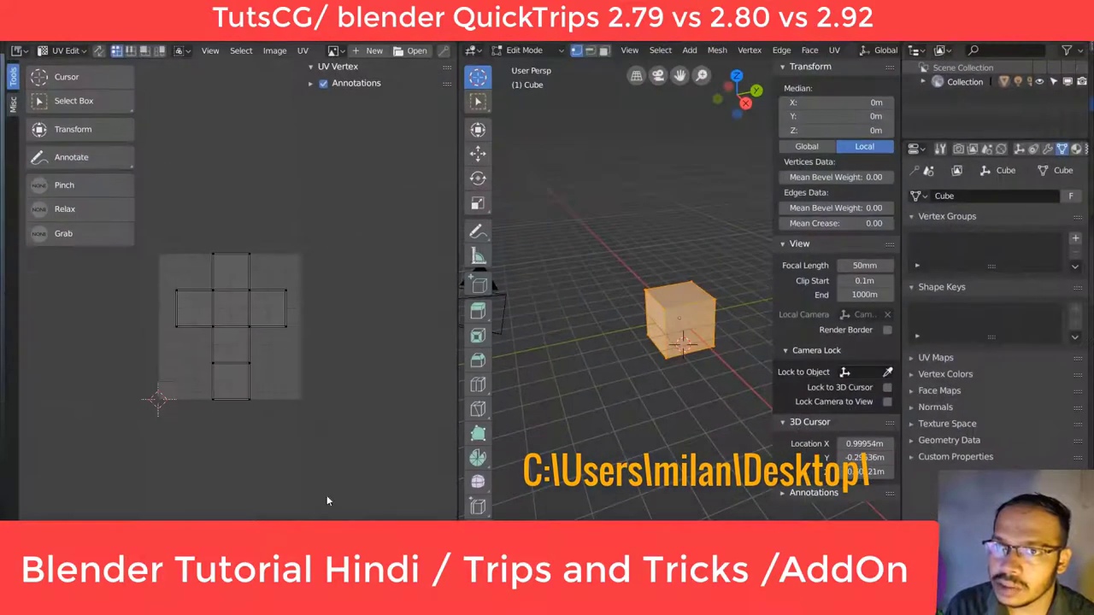
- In Add-ons preferences, cancel the install browser, expand UV: Magic UV and untick Mesh: UV Squares
{"action": "left_click", "coordinate": [34, 36]}
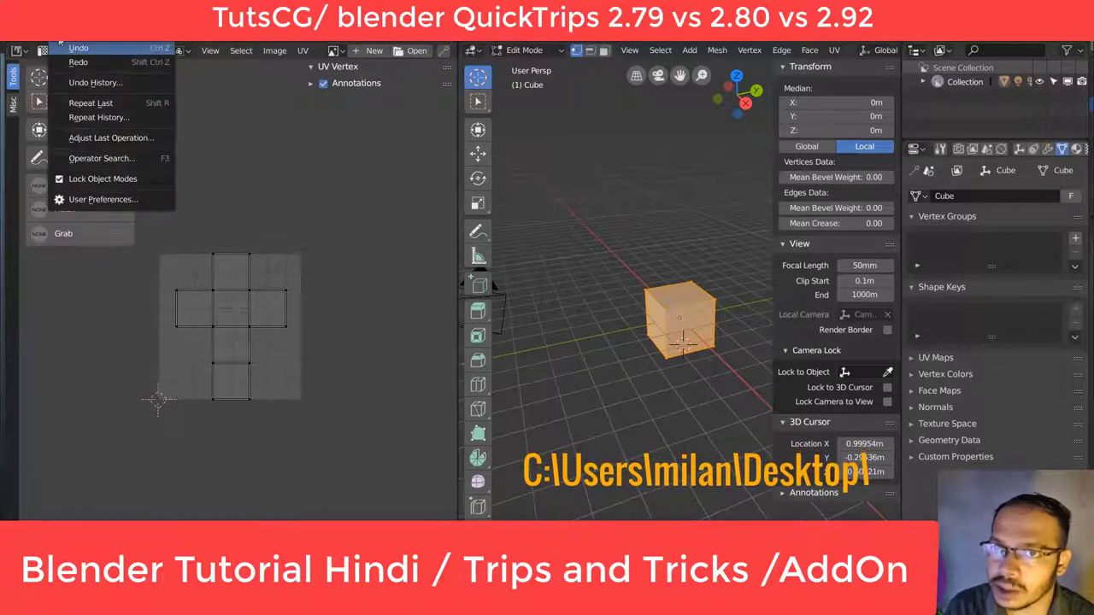
{"action": "left_click", "coordinate": [99, 200]}
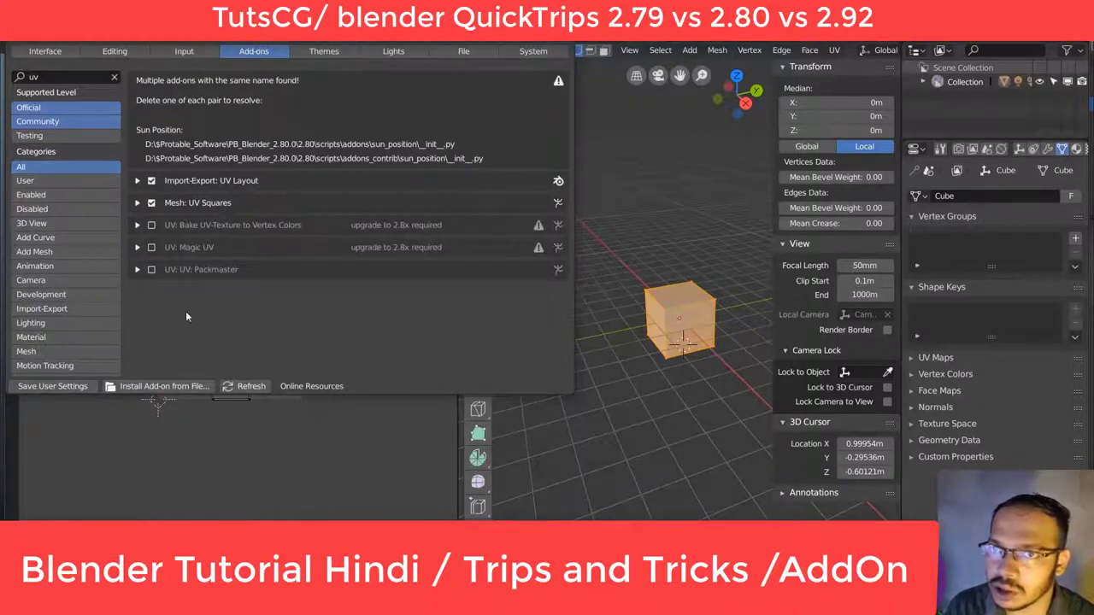
{"action": "left_click", "coordinate": [165, 387]}
{"action": "scroll", "coordinate": [35, 103], "scroll_direction": "down", "scroll_amount": 3}
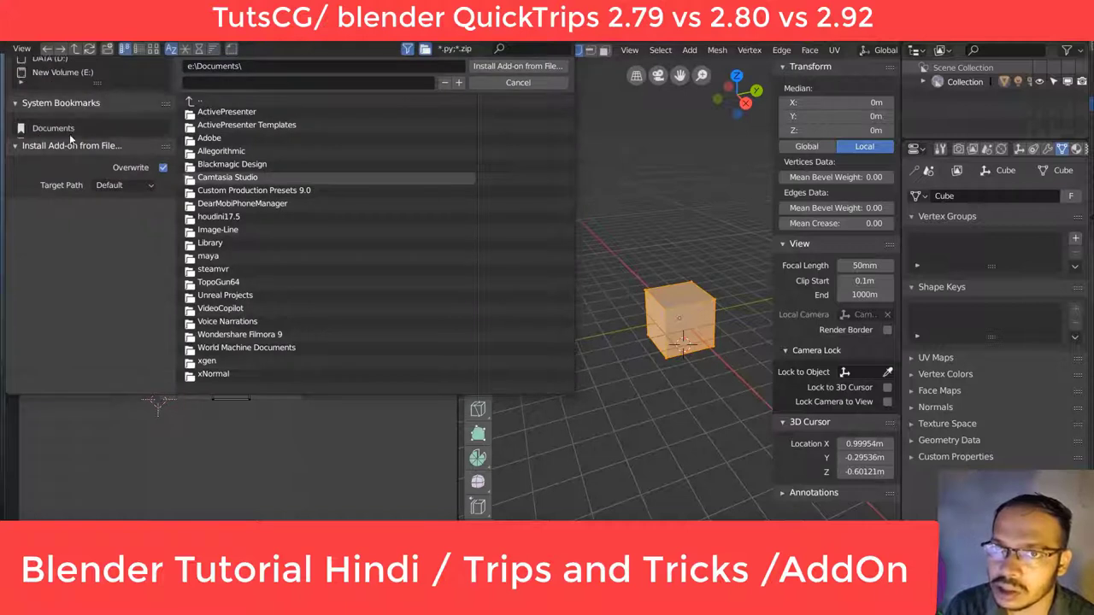
{"action": "scroll", "coordinate": [66, 126], "scroll_direction": "down", "scroll_amount": 2}
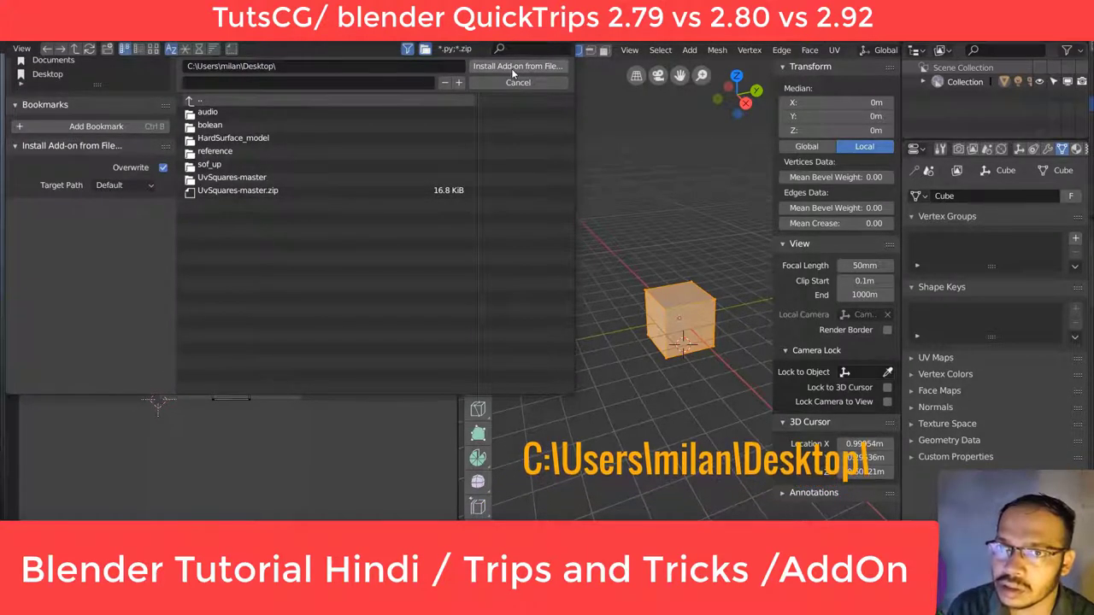
{"action": "left_click", "coordinate": [536, 83]}
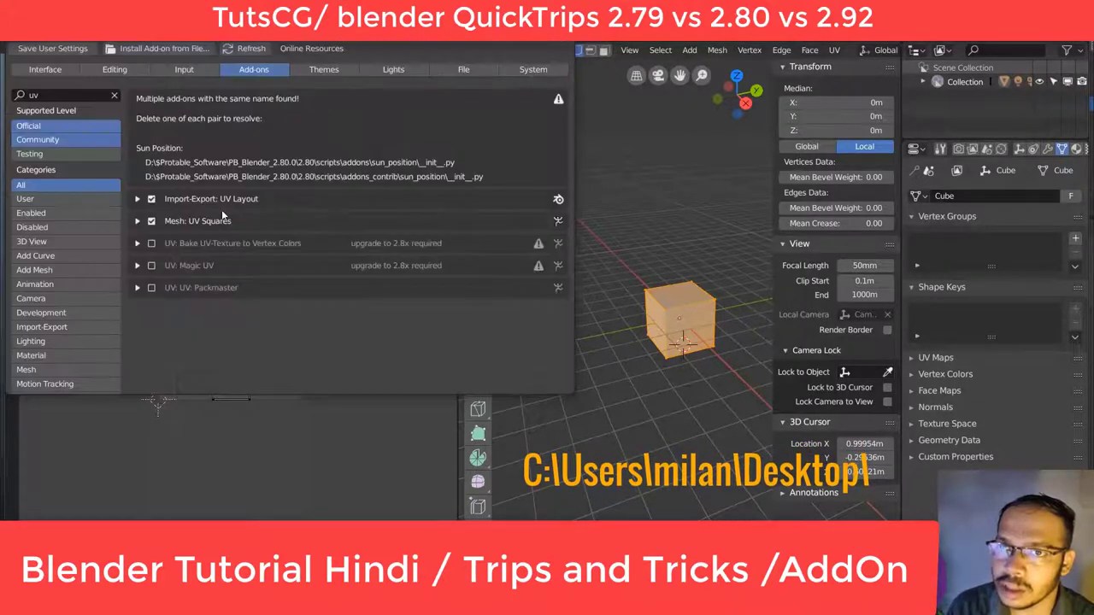
{"action": "left_click", "coordinate": [153, 265]}
{"action": "left_click", "coordinate": [152, 220]}
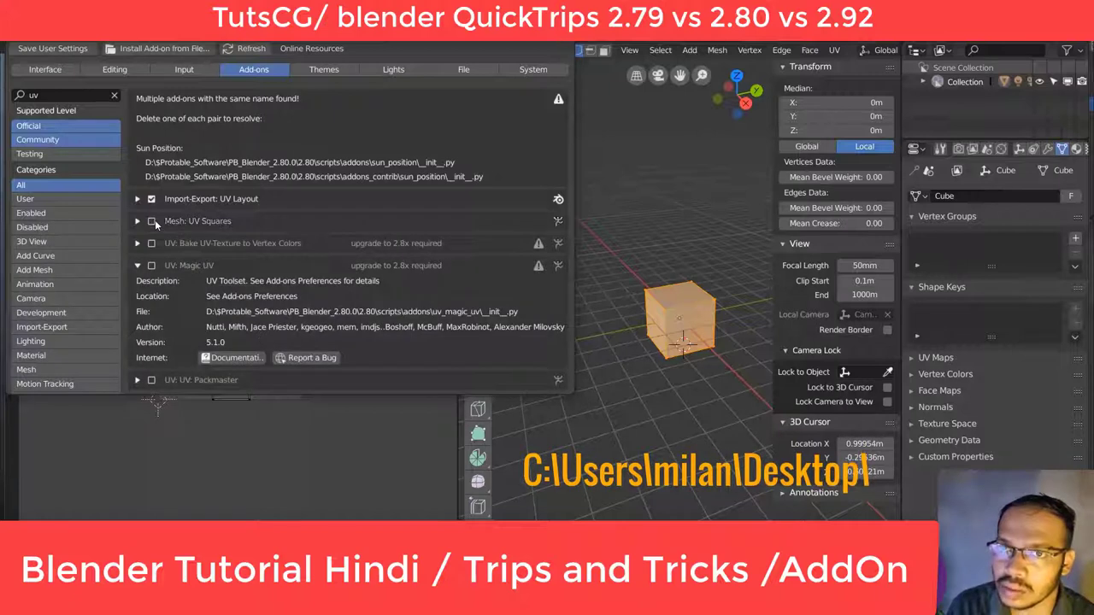